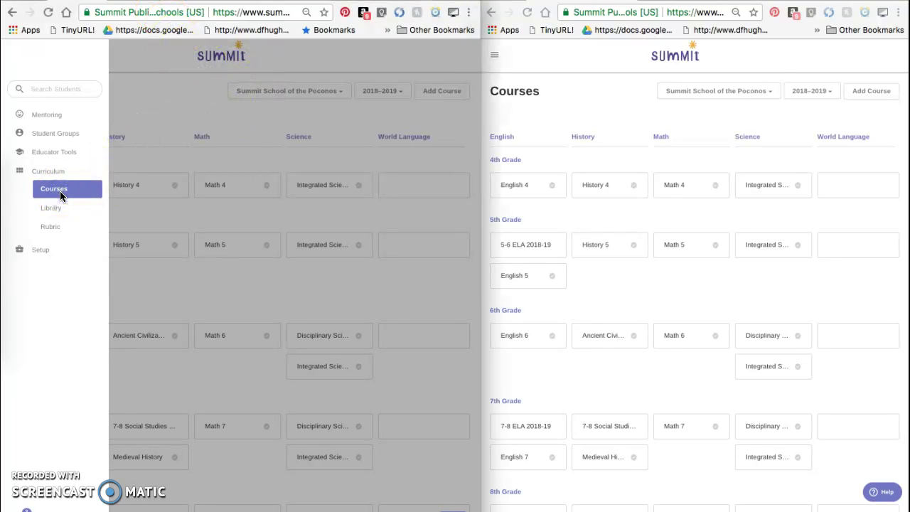
# Step: Show the Courses page and check which curriculum sources can be chosen besides Summit School of the Poconos
pyautogui.click(155, 124)
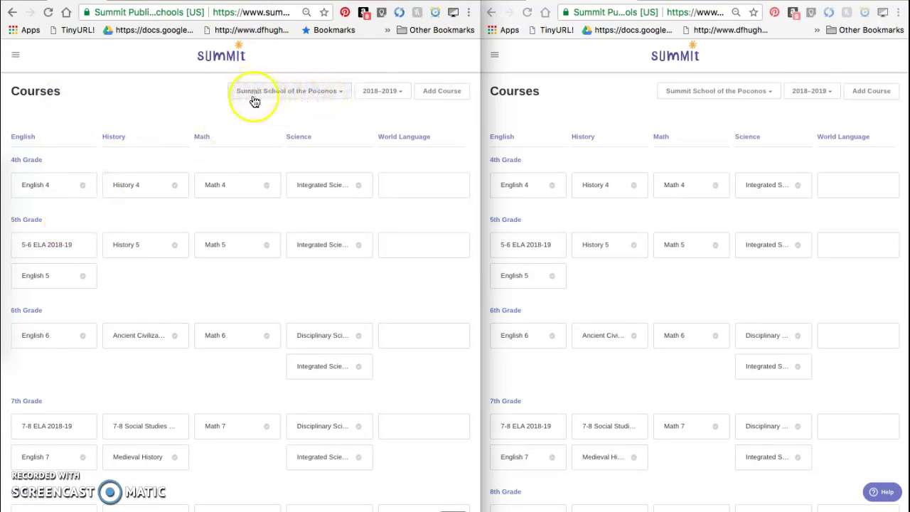
pyautogui.click(341, 93)
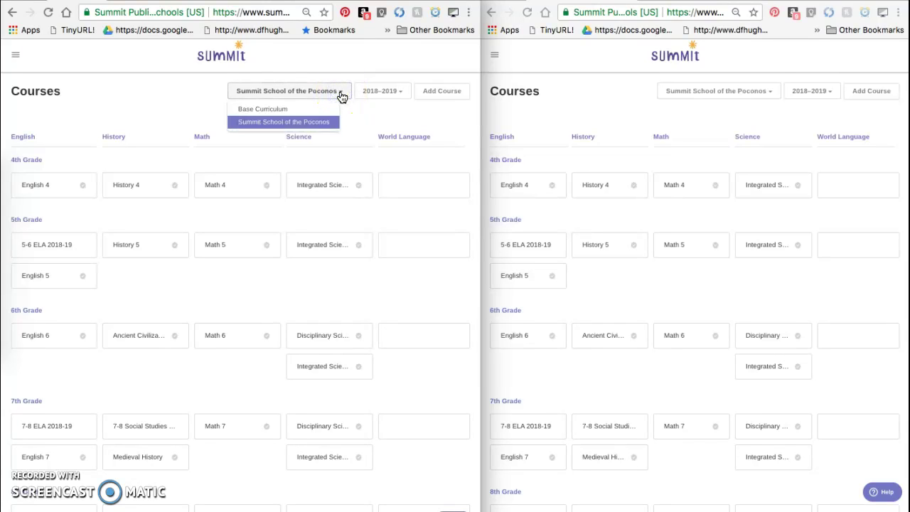
pyautogui.click(264, 109)
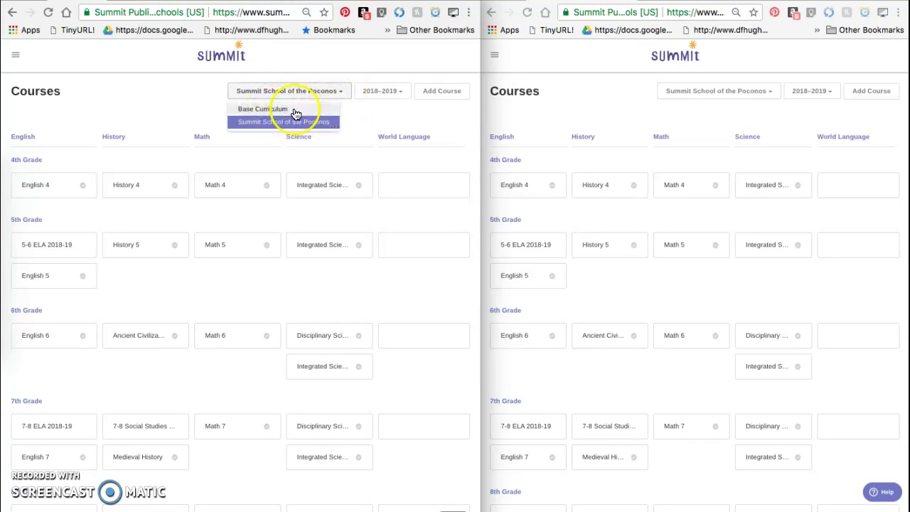
pyautogui.click(301, 92)
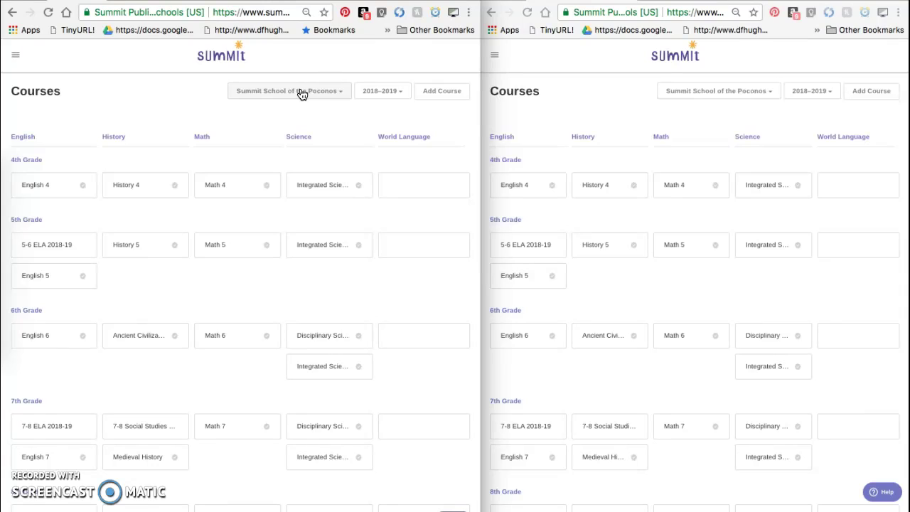
pyautogui.click(303, 96)
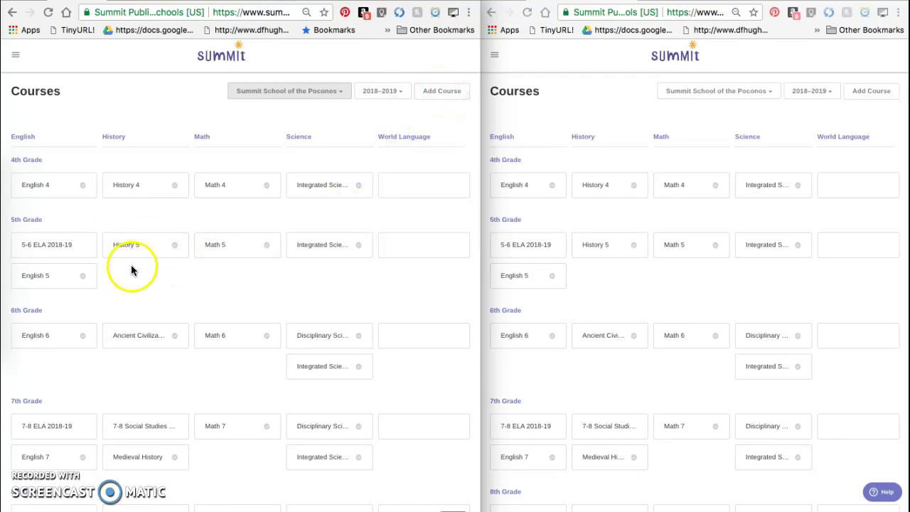
# Step: Examine the school's course grid across the grade levels, including the combined-grade courses and the 9th-grade row
pyautogui.scroll(-2, 121, 377)
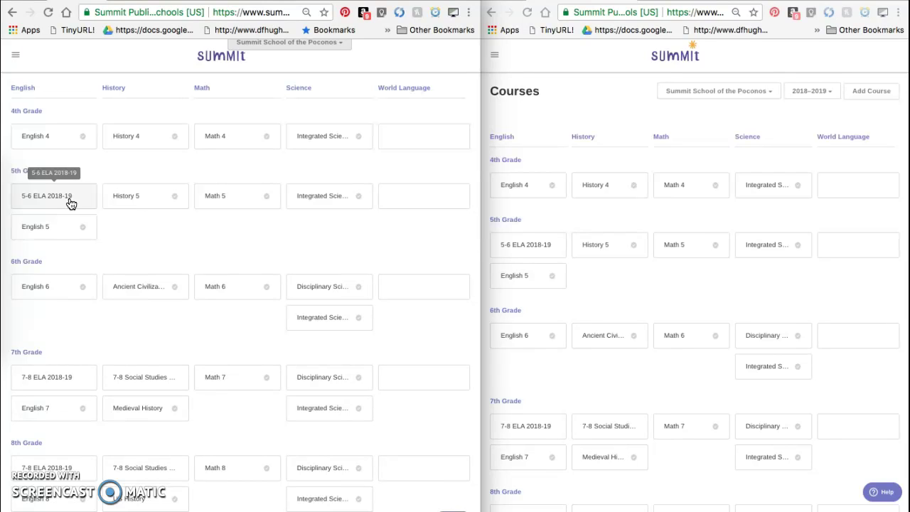
pyautogui.click(27, 205)
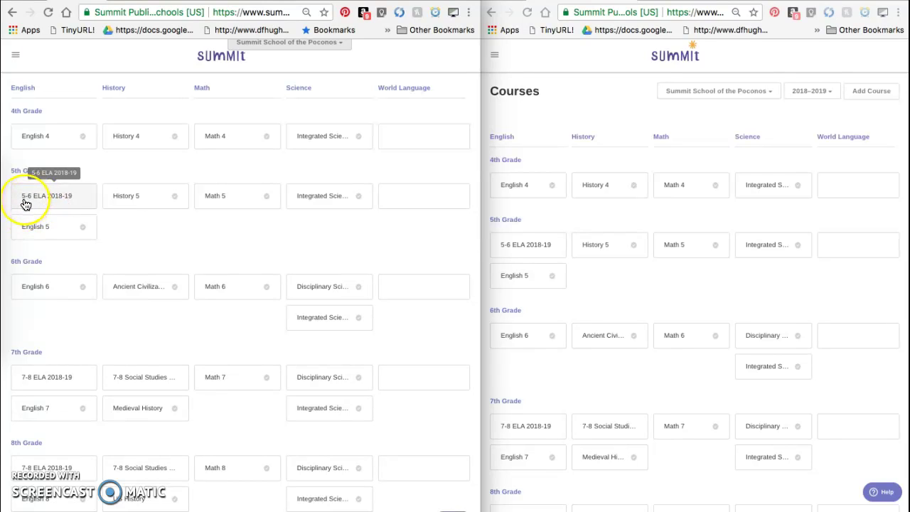
pyautogui.moveTo(29, 205)
pyautogui.mouseDown()
pyautogui.moveTo(73, 205)
pyautogui.moveTo(54, 200)
pyautogui.moveTo(65, 195)
pyautogui.moveTo(47, 201)
pyautogui.moveTo(71, 204)
pyautogui.moveTo(22, 199)
pyautogui.moveTo(41, 206)
pyautogui.mouseUp()
pyautogui.click(134, 221)
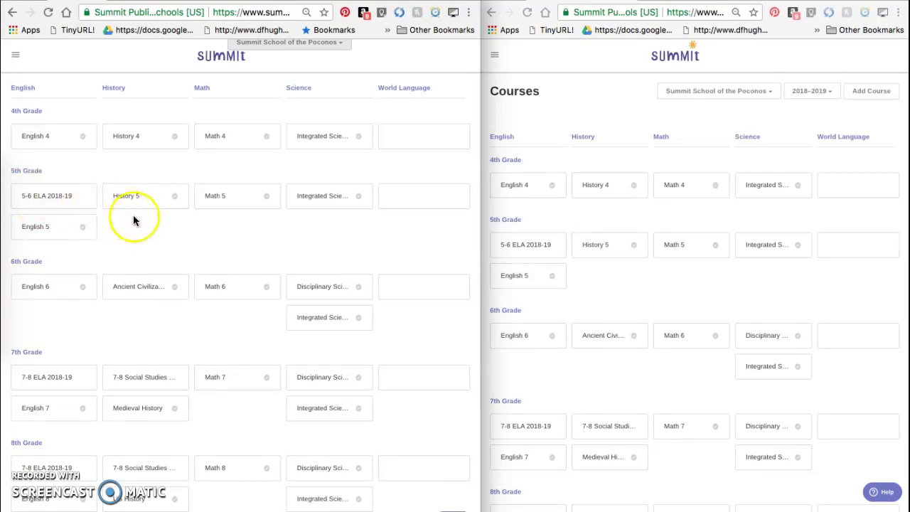
pyautogui.moveTo(157, 243); pyautogui.dragTo(164, 385)
pyautogui.scroll(-3, 162, 382)
pyautogui.scroll(-2, 163, 381)
pyautogui.click(43, 407)
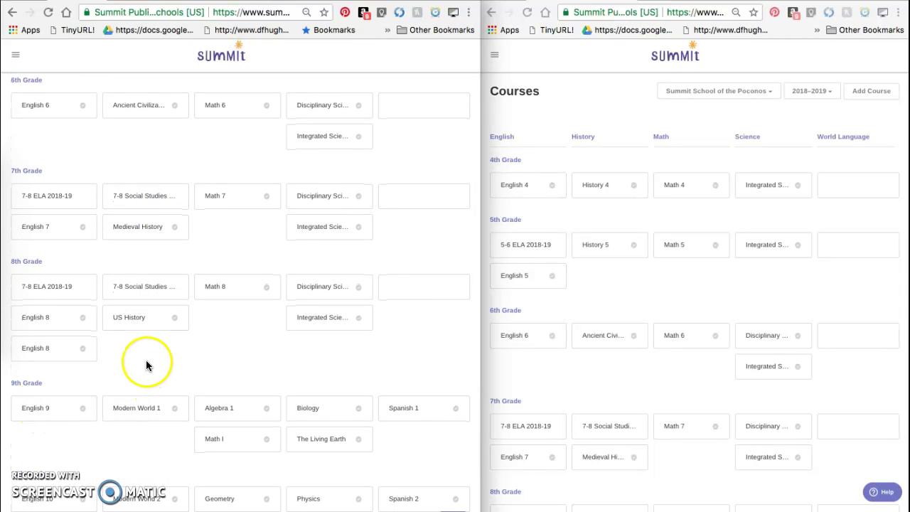
pyautogui.scroll(1, 152, 340)
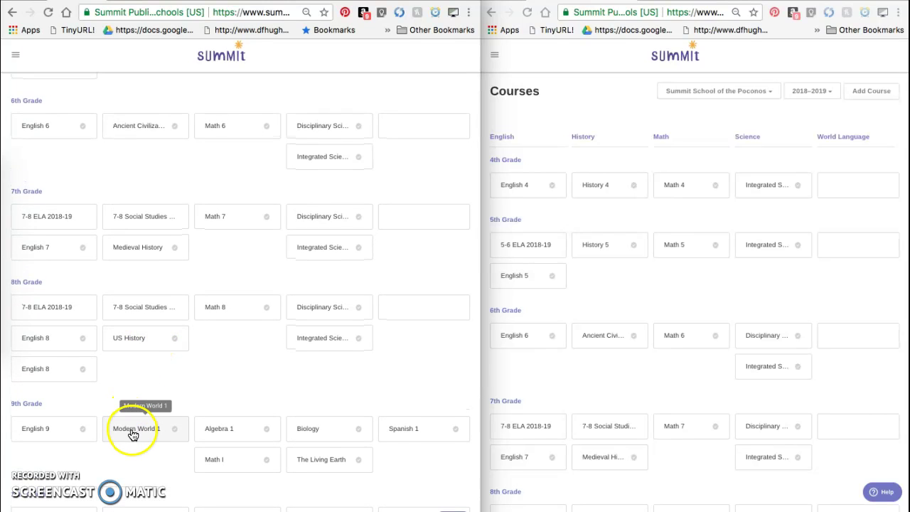
pyautogui.scroll(-2, 133, 430)
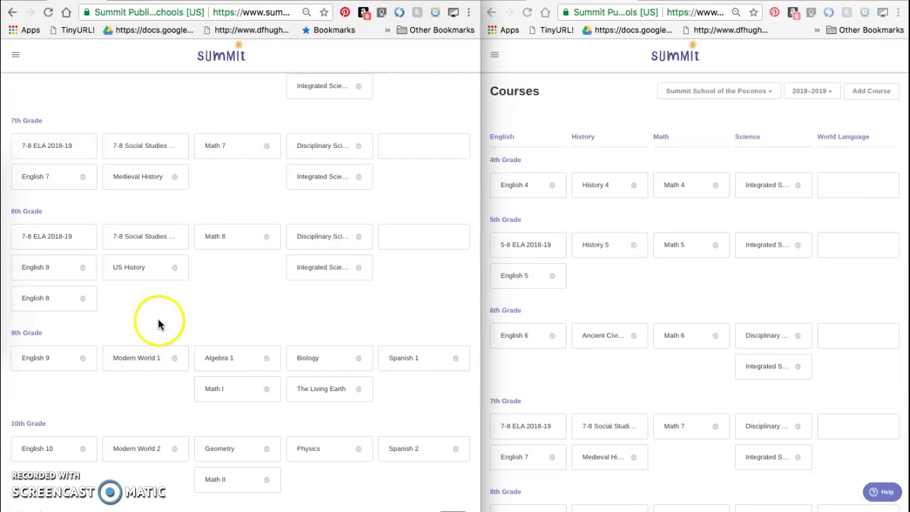
# Step: Start a new course named 9-10 History 2018-19 with History as its subject
pyautogui.scroll(5, 158, 324)
pyautogui.click(438, 91)
pyautogui.click(266, 116)
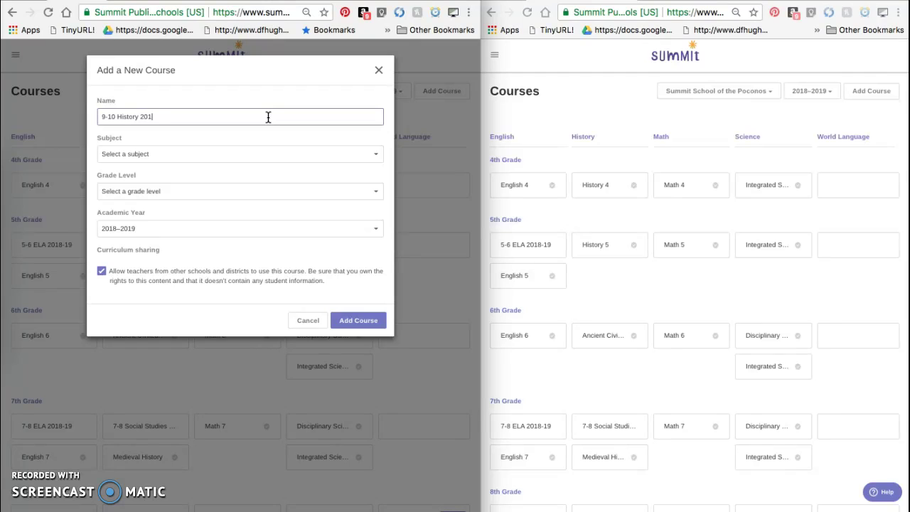
pyautogui.click(280, 152)
pyautogui.click(126, 180)
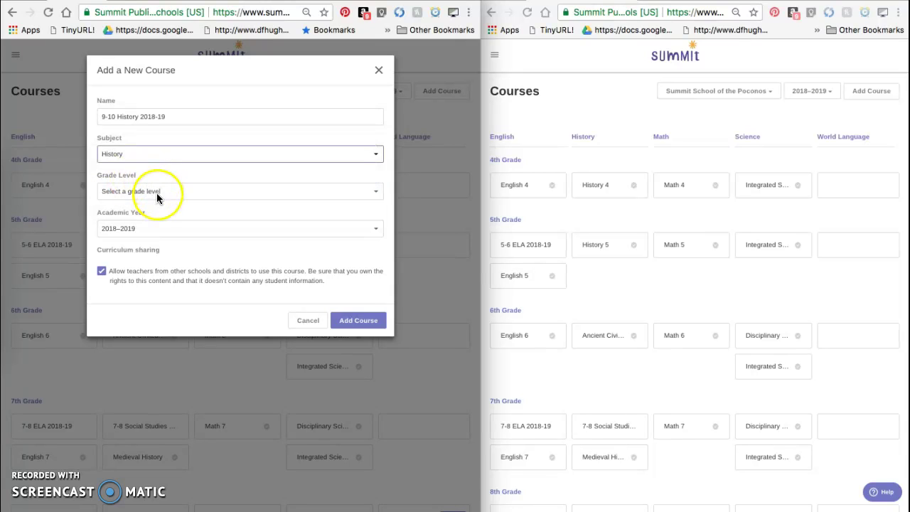
# Step: Set the new course's grade level to 9th Grade, disallow use by teachers from other schools, and add the course
pyautogui.click(157, 197)
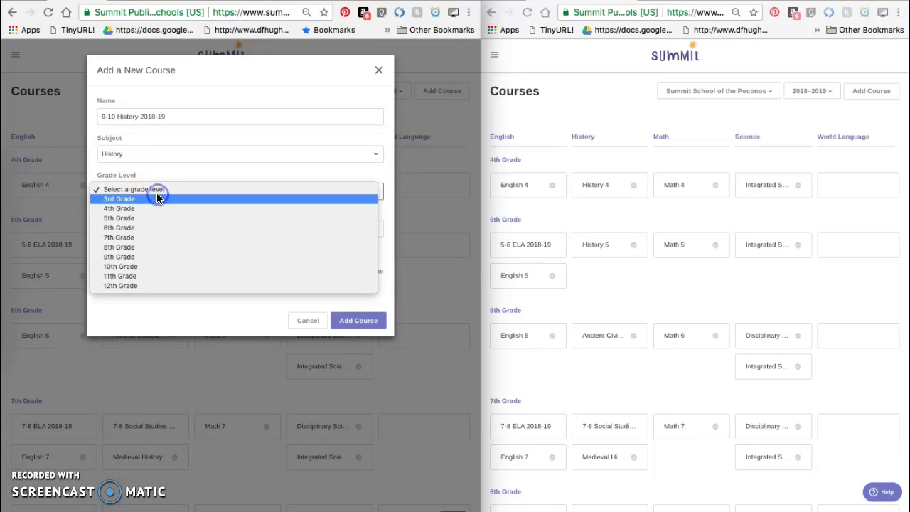
pyautogui.click(128, 257)
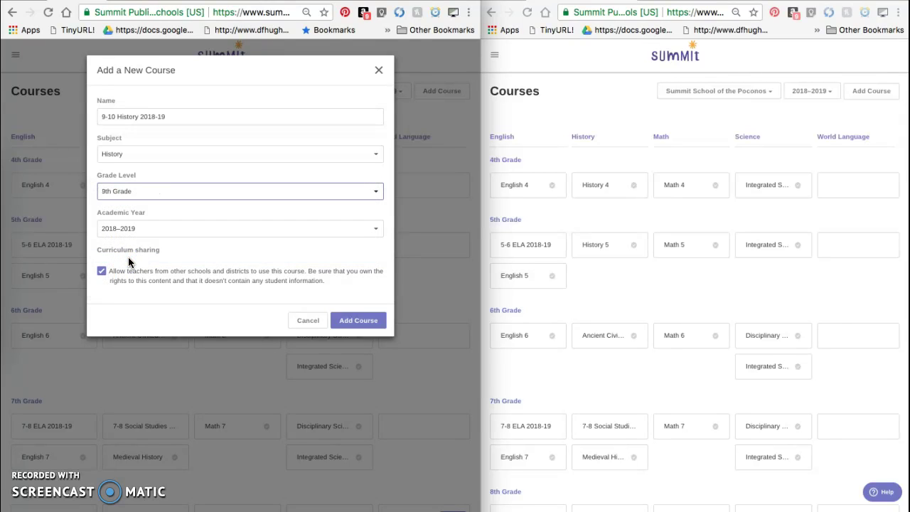
pyautogui.click(130, 260)
pyautogui.click(101, 271)
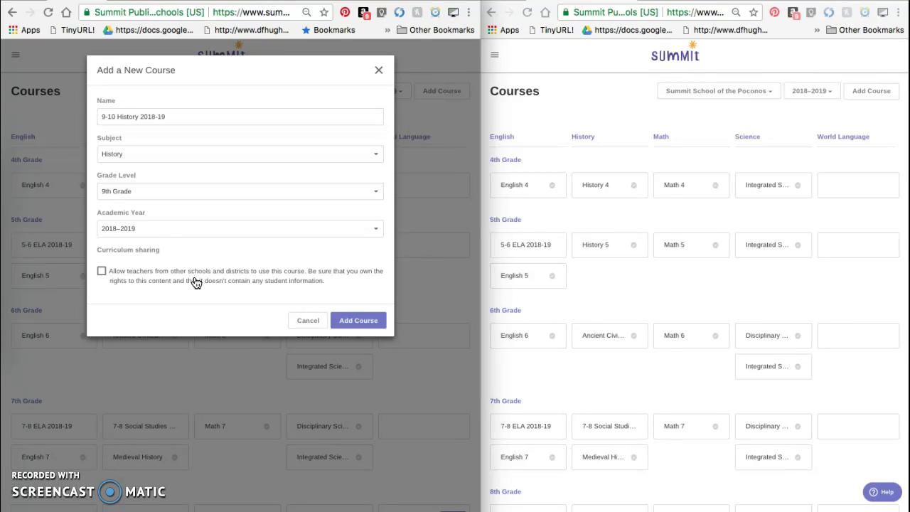
pyautogui.click(349, 323)
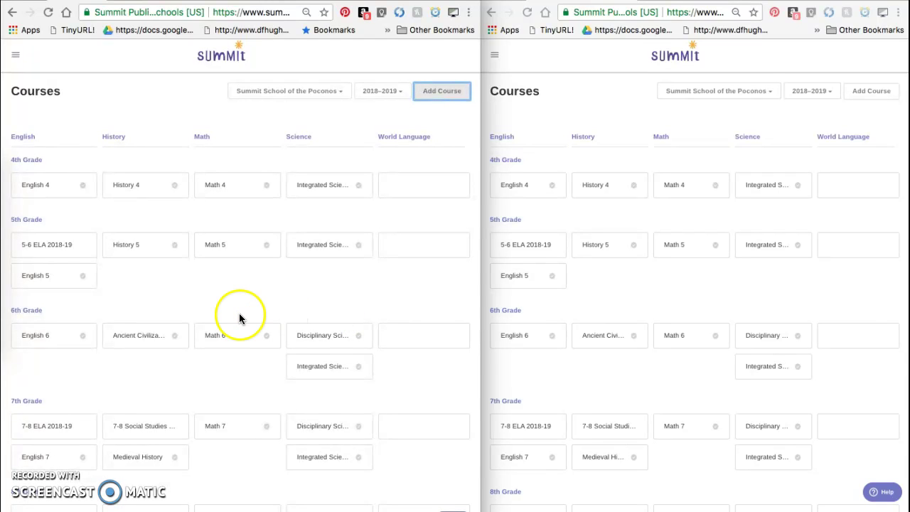
# Step: Open the new 9-10 History 2018-19 course from the 9th-grade row in editing mode
pyautogui.scroll(-5, 239, 317)
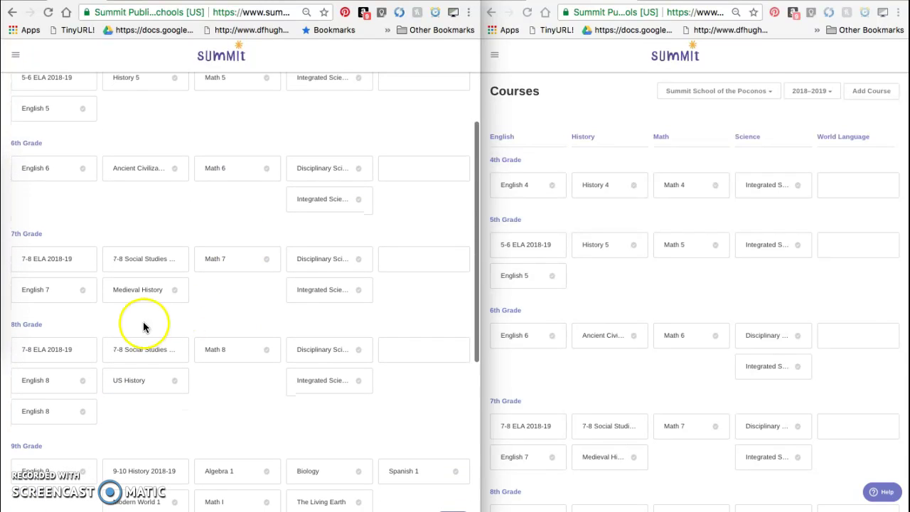
pyautogui.scroll(-3, 143, 326)
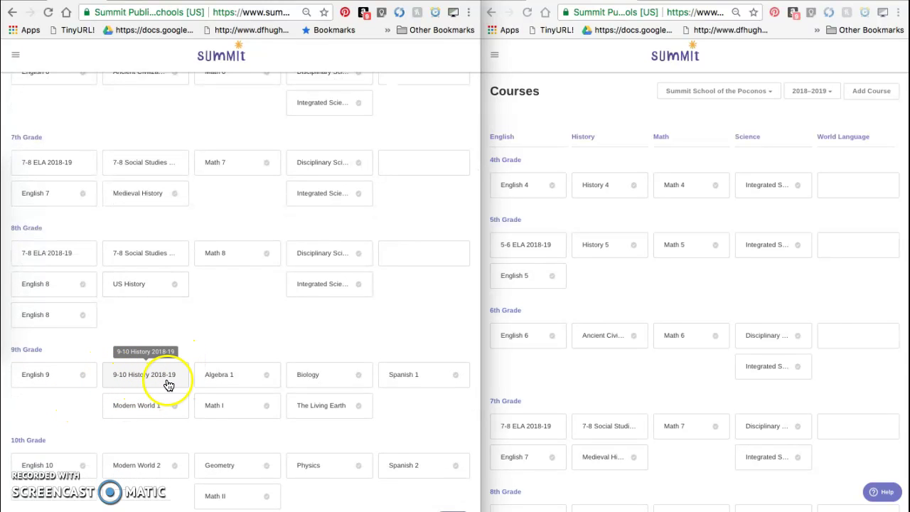
pyautogui.click(157, 377)
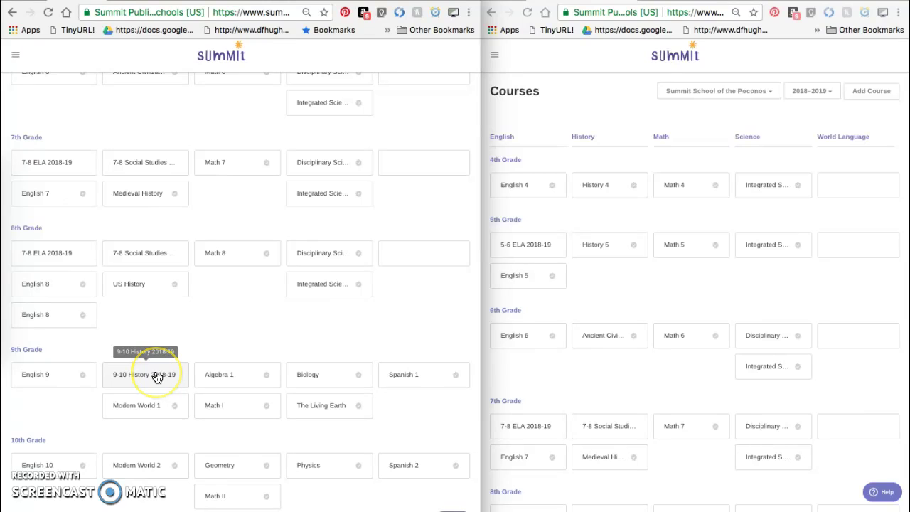
pyautogui.click(157, 375)
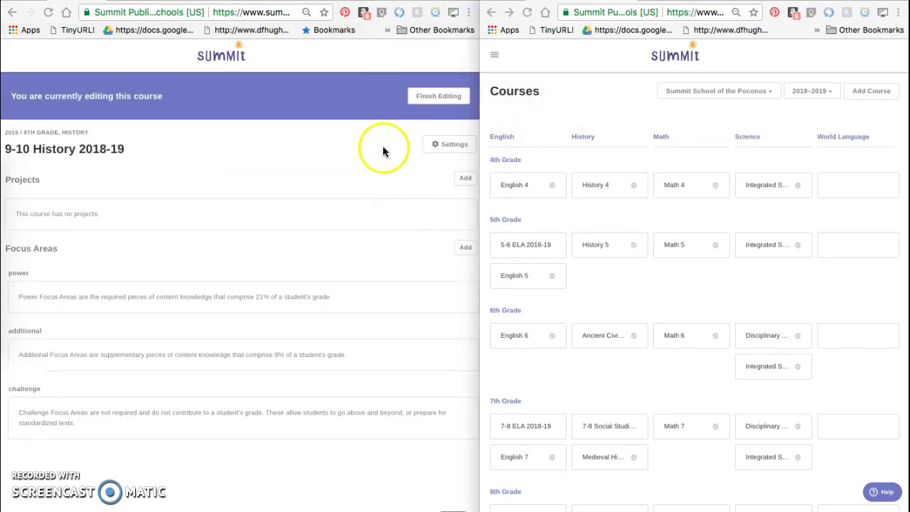
# Step: Finish editing the 9-10 History 2018-19 course and return to the Courses page
pyautogui.click(427, 98)
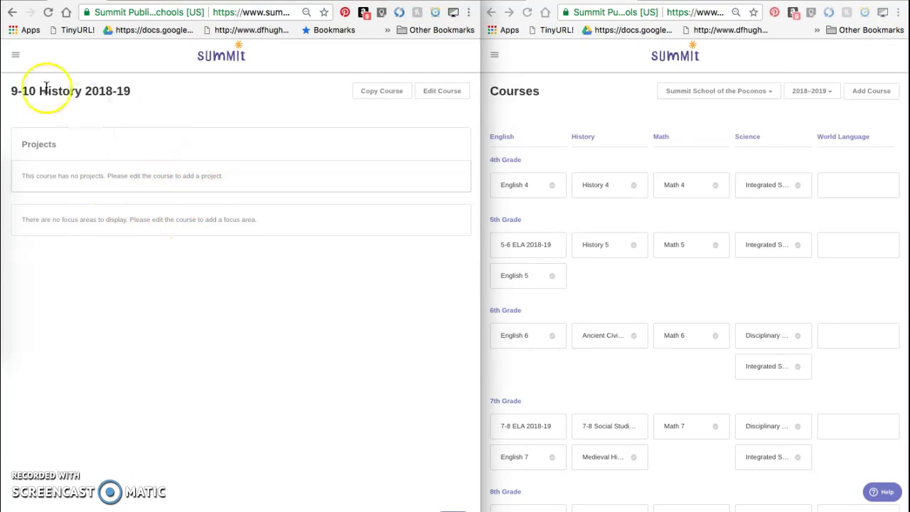
pyautogui.click(14, 14)
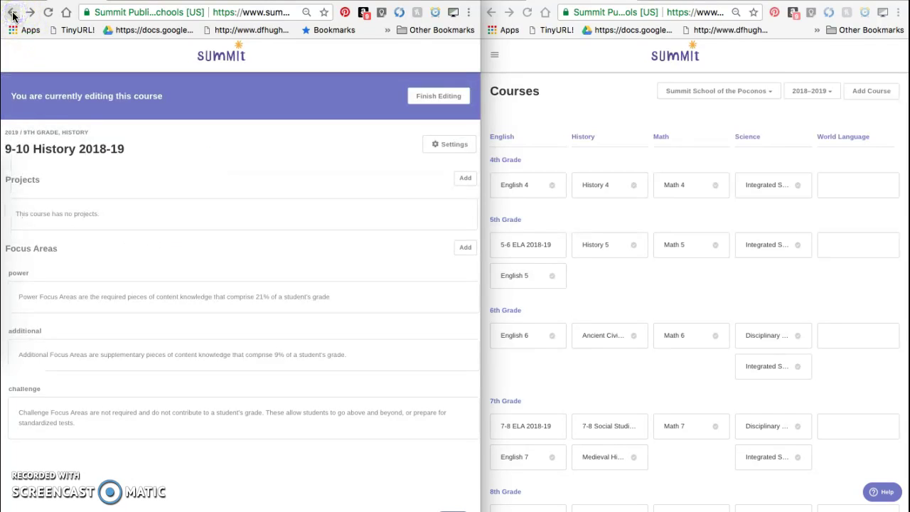
pyautogui.click(13, 14)
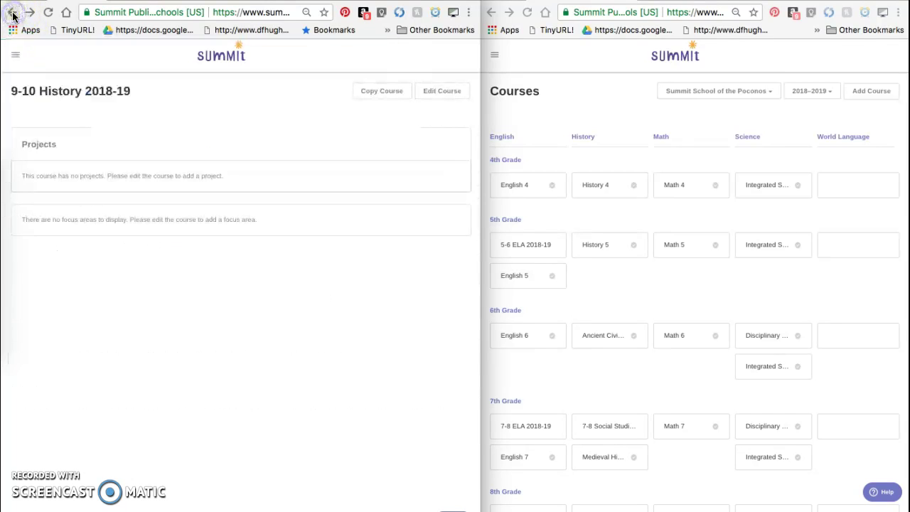
pyautogui.click(17, 56)
pyautogui.click(50, 190)
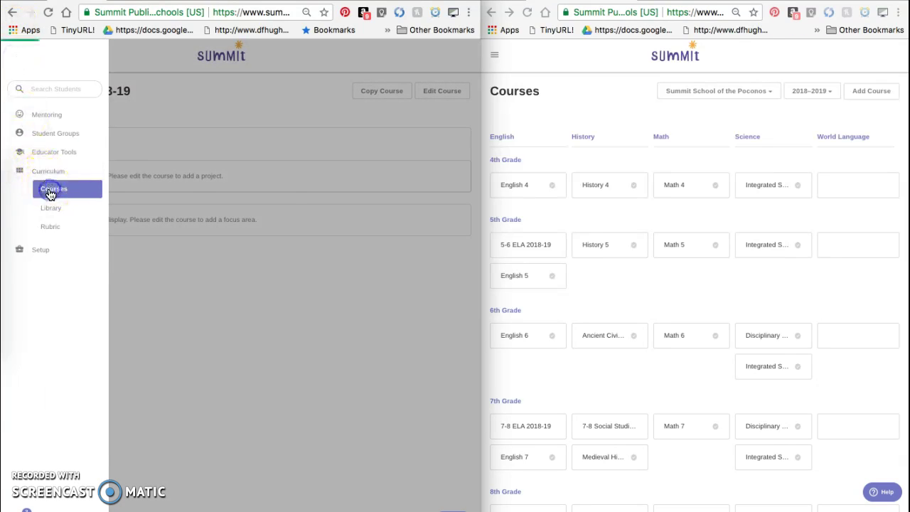
pyautogui.click(173, 292)
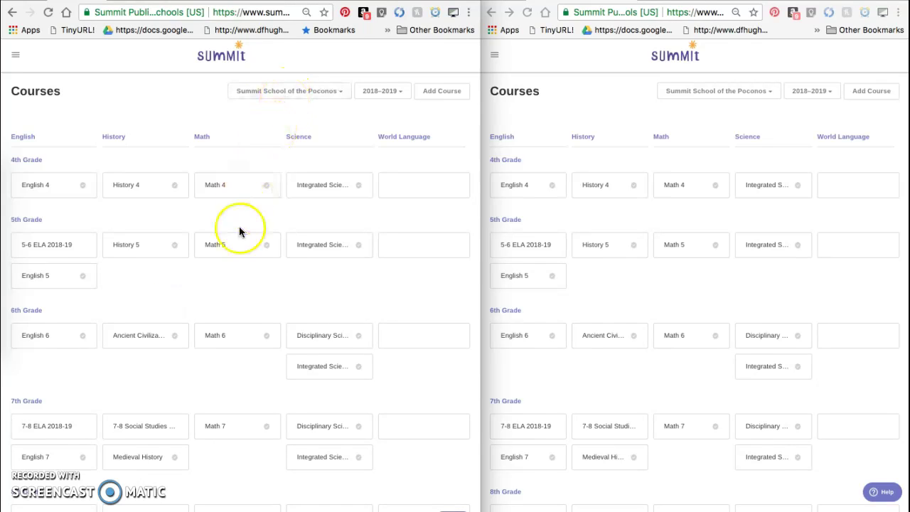
# Step: Open the 5-6 ELA 2018-19 course from the 5th-grade row for editing
pyautogui.scroll(-4, 234, 264)
pyautogui.scroll(3, 235, 266)
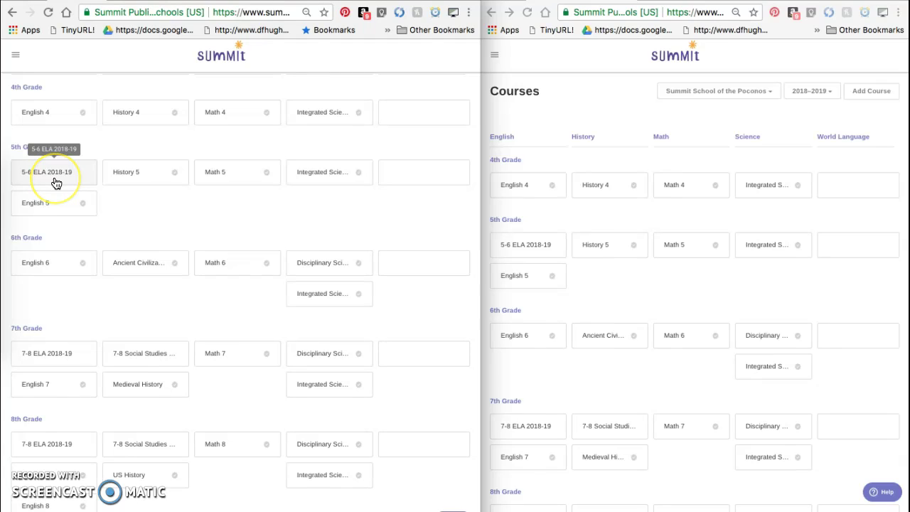
pyautogui.click(56, 174)
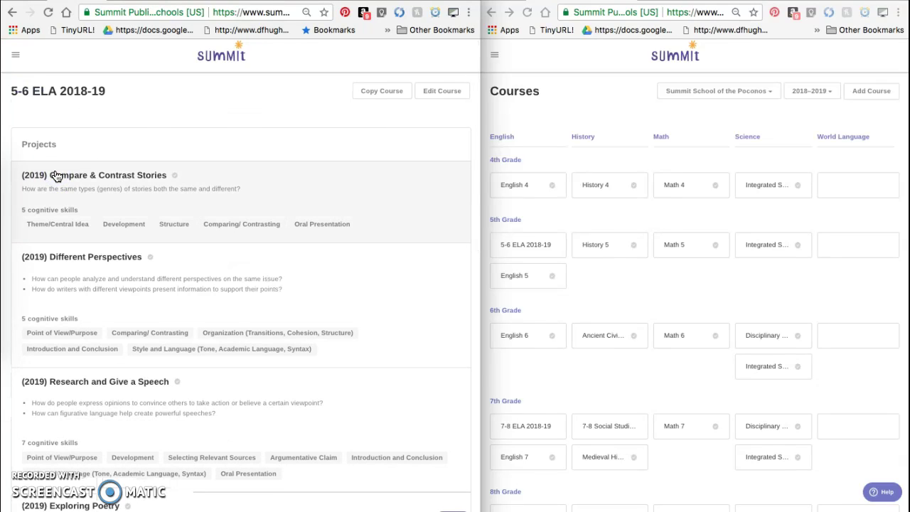
pyautogui.click(435, 92)
# Step: Switch the Courses page in the second browser window to the Base Curriculum
pyautogui.click(596, 96)
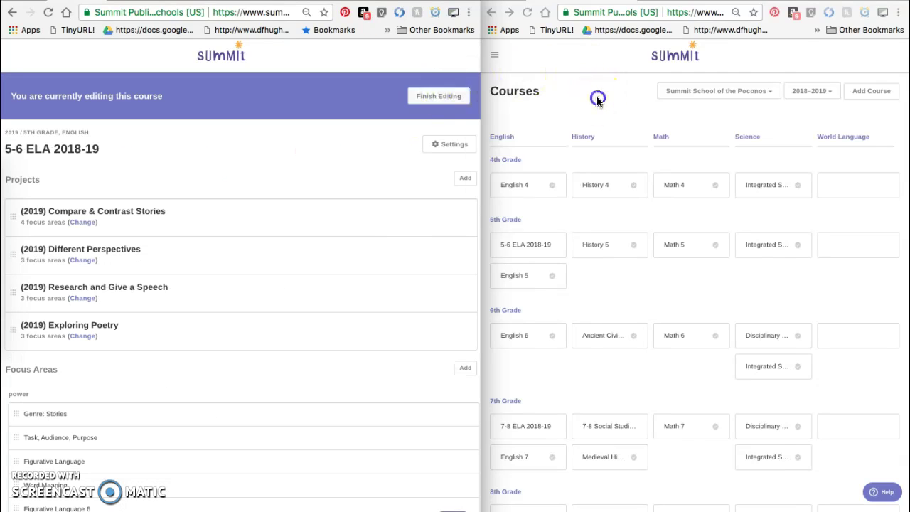
pyautogui.click(680, 93)
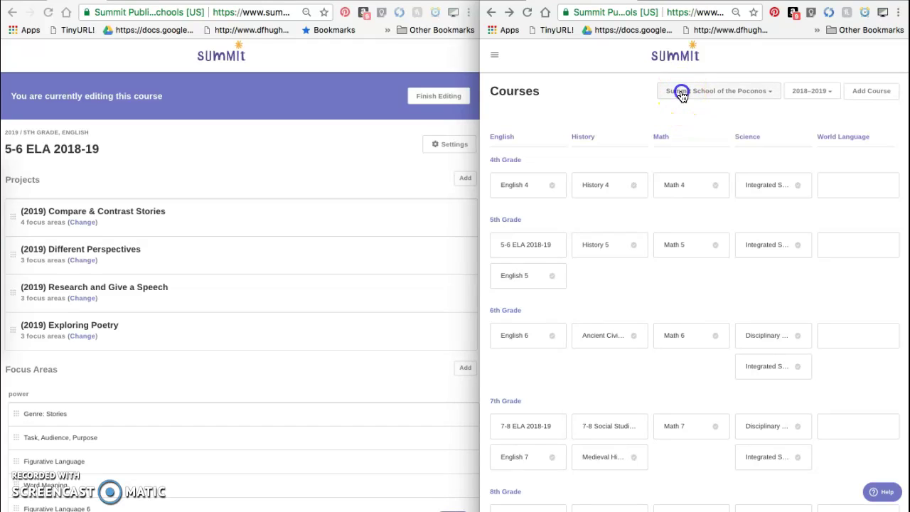
pyautogui.click(683, 109)
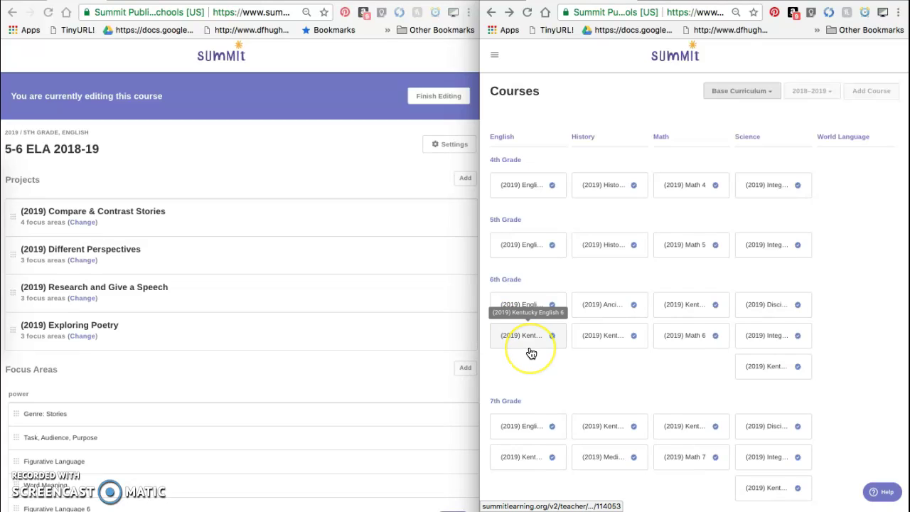
# Step: Open the (2019) English 6 base course in the second window and review its projects
pyautogui.scroll(-2, 530, 351)
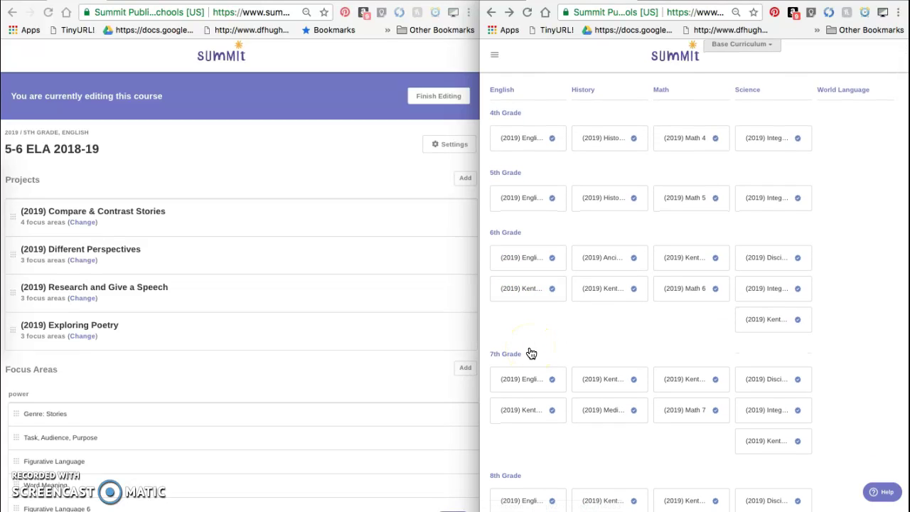
pyautogui.scroll(2, 617, 188)
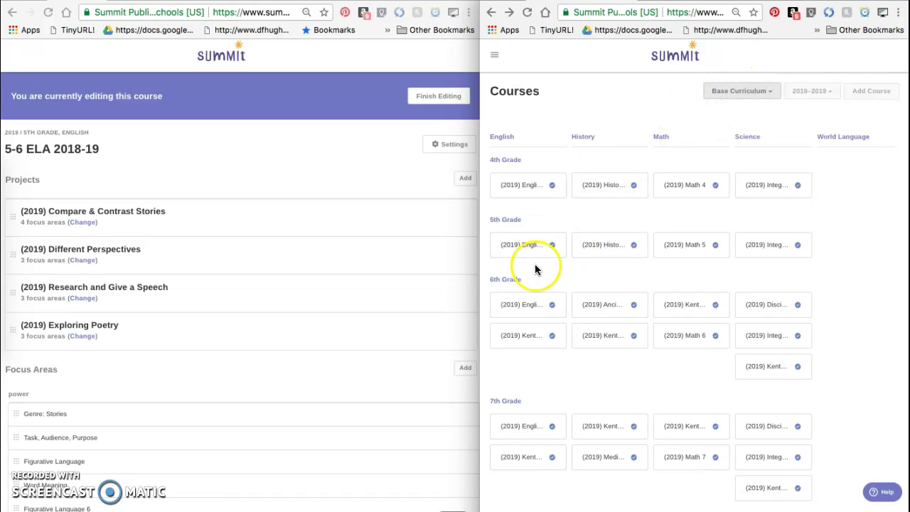
pyautogui.click(513, 306)
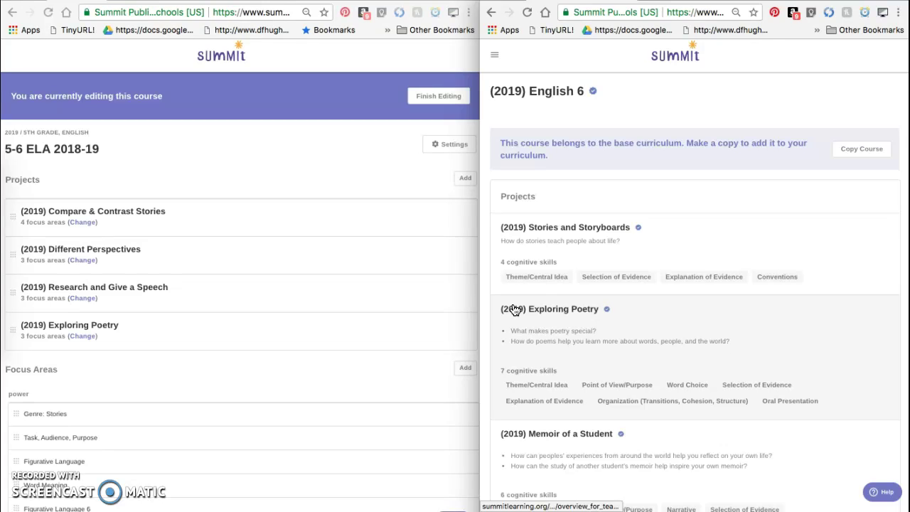
pyautogui.scroll(-3, 535, 321)
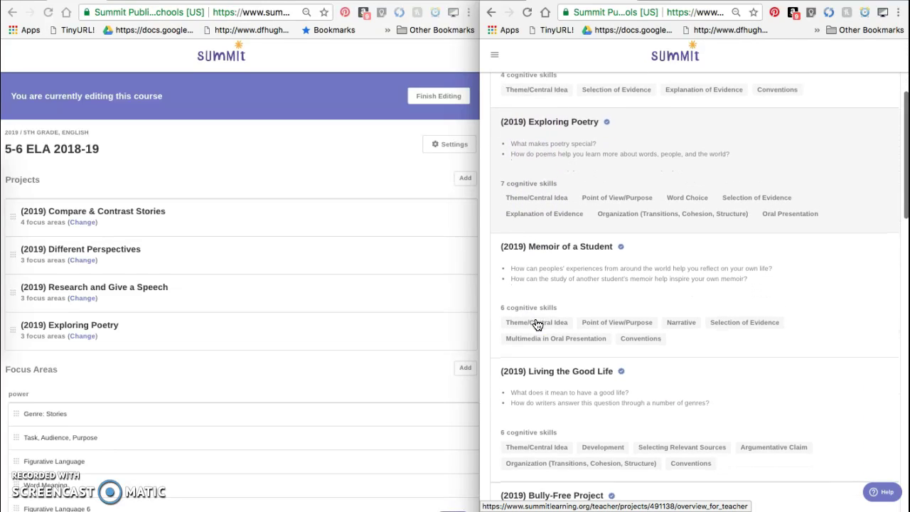
# Step: Open the (2019) Living the Good Life project from the English 6 base course
pyautogui.scroll(-1, 537, 325)
pyautogui.click(540, 317)
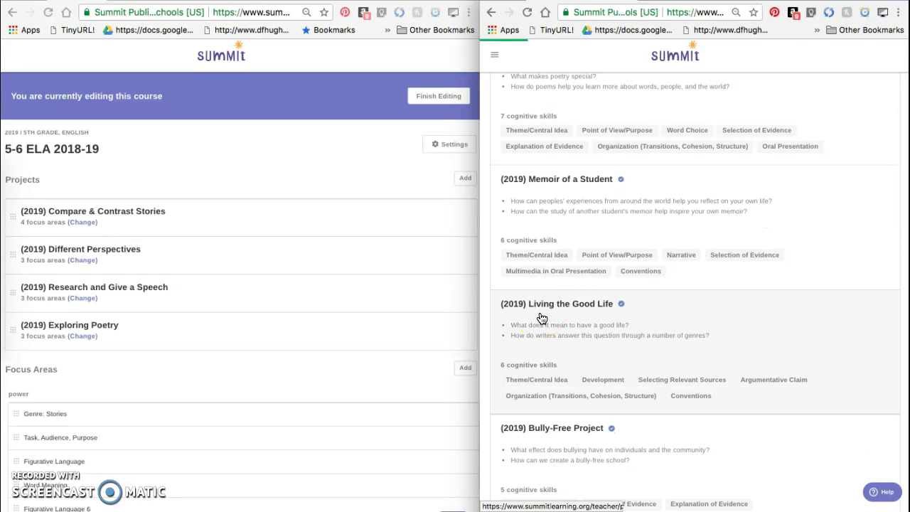
pyautogui.click(554, 235)
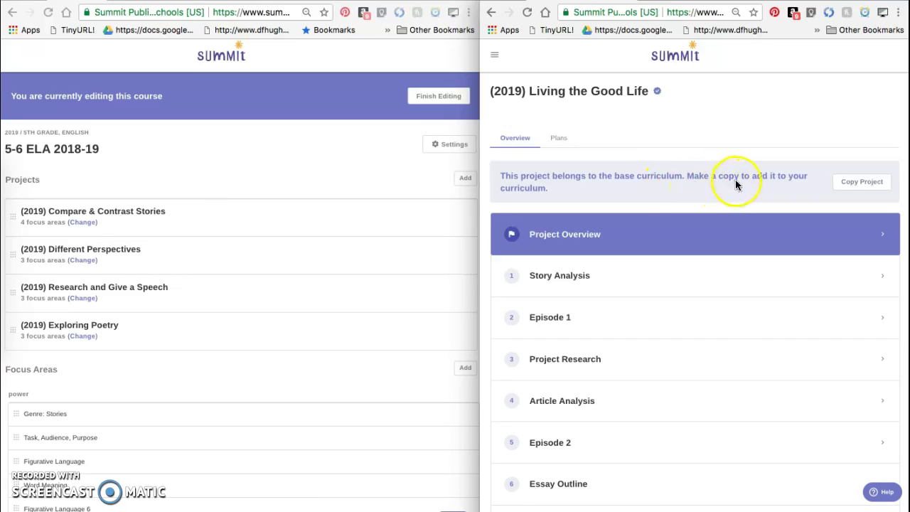
# Step: Copy the Living the Good Life project into the 5-6 ELA 2018-19 course and refresh the course page in the first window
pyautogui.click(862, 184)
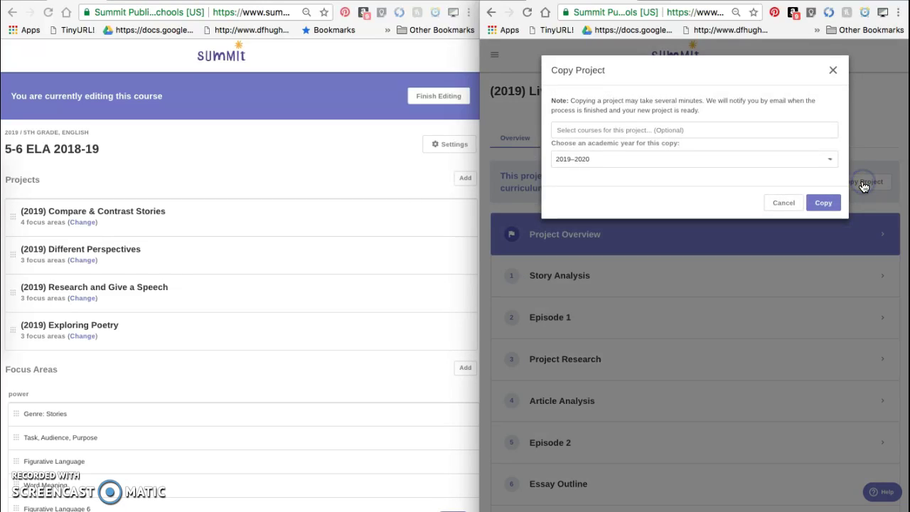
pyautogui.click(803, 130)
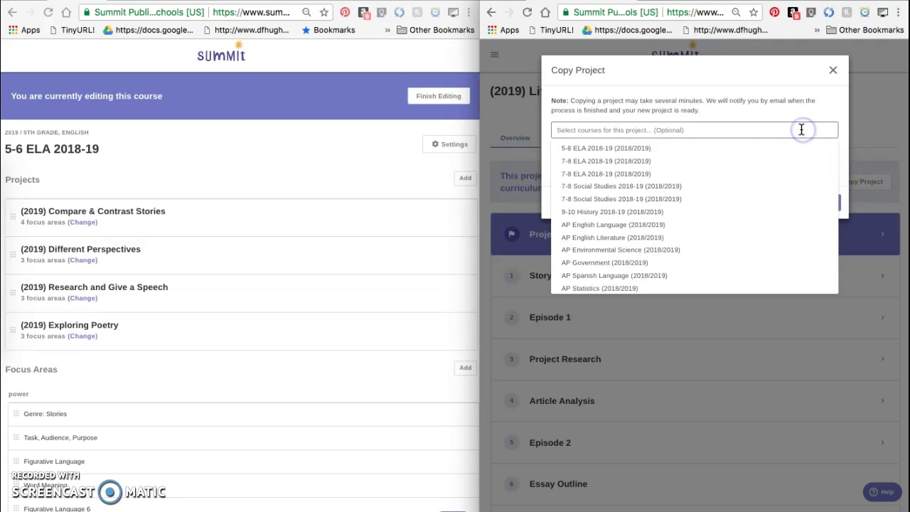
pyautogui.click(637, 149)
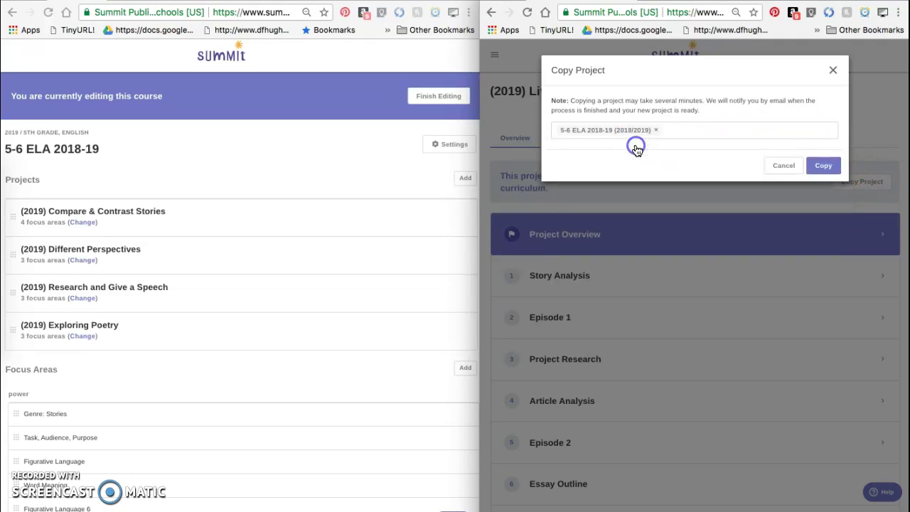
pyautogui.click(824, 167)
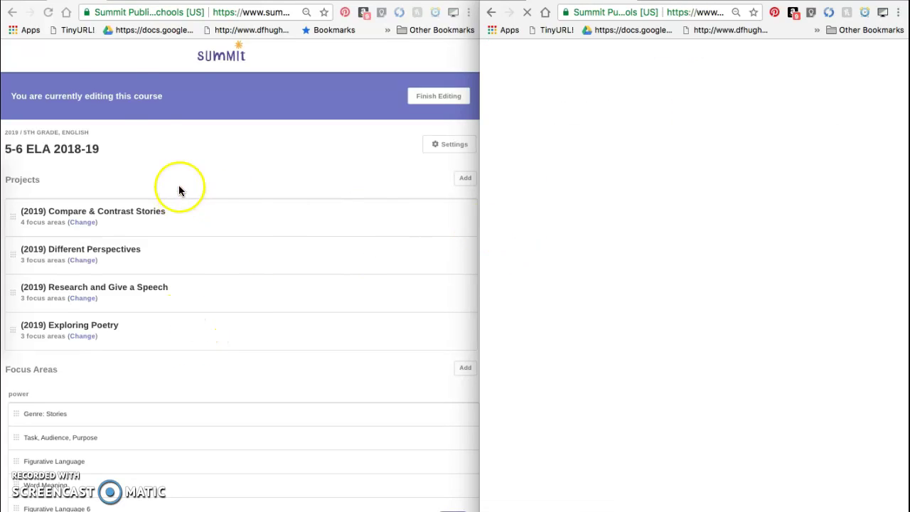
pyautogui.click(47, 13)
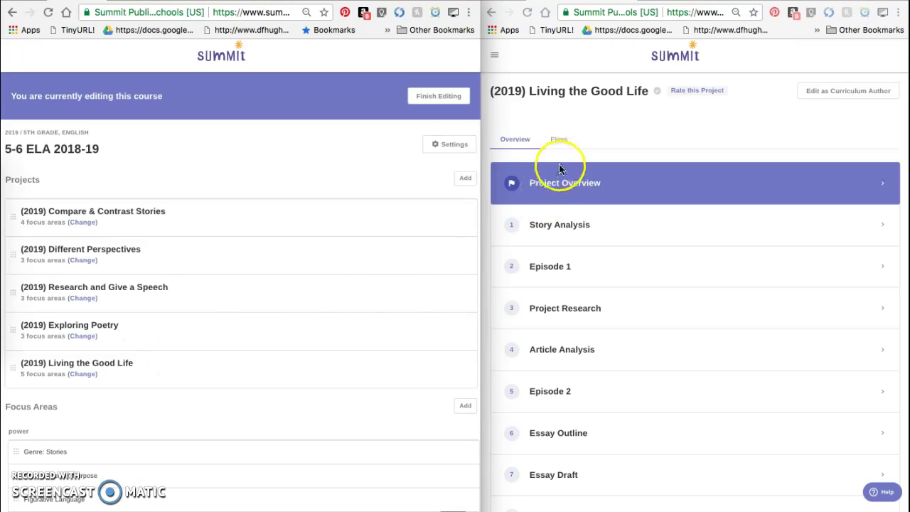
# Step: Return to the base curriculum version of Living the Good Life and review its power and additional focus areas
pyautogui.click(559, 108)
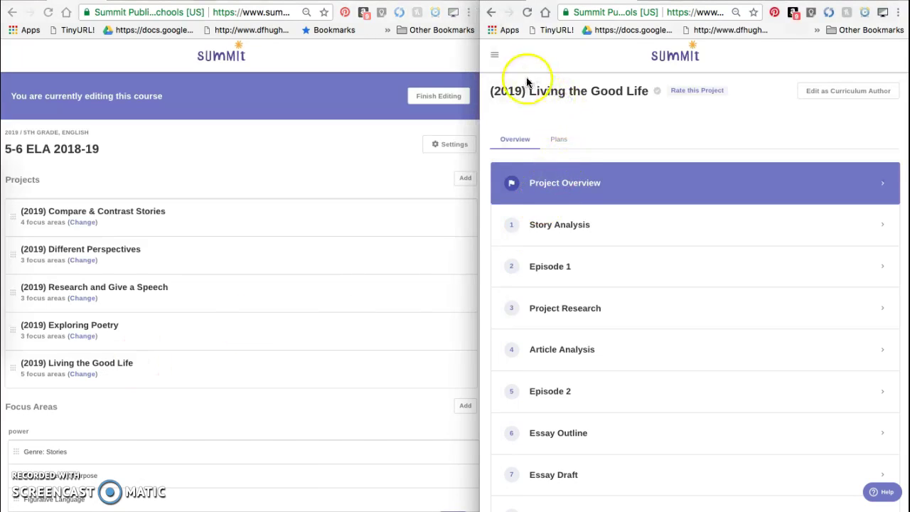
pyautogui.click(491, 13)
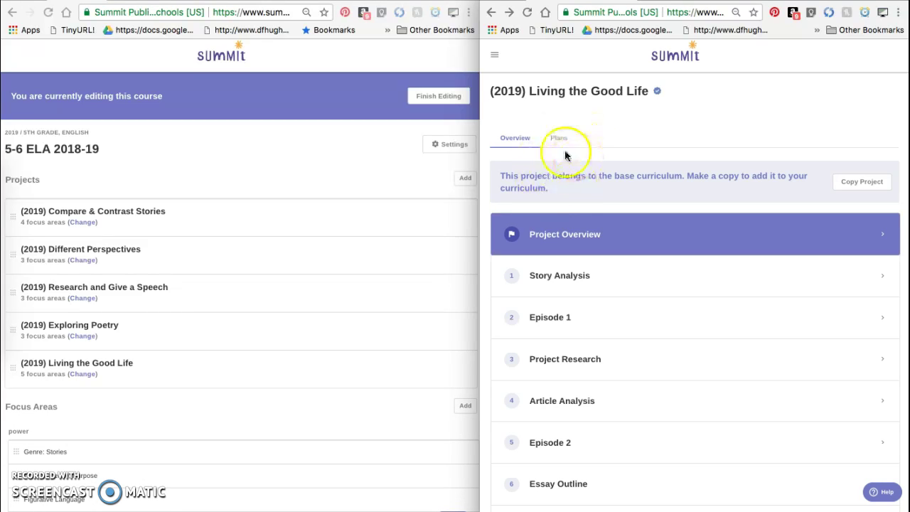
pyautogui.scroll(-3, 542, 304)
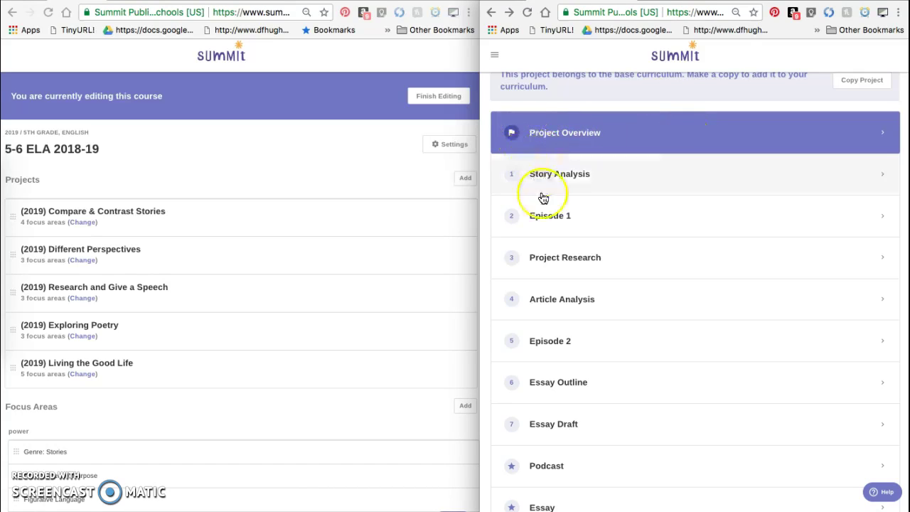
pyautogui.scroll(-10, 545, 237)
pyautogui.scroll(-5, 545, 238)
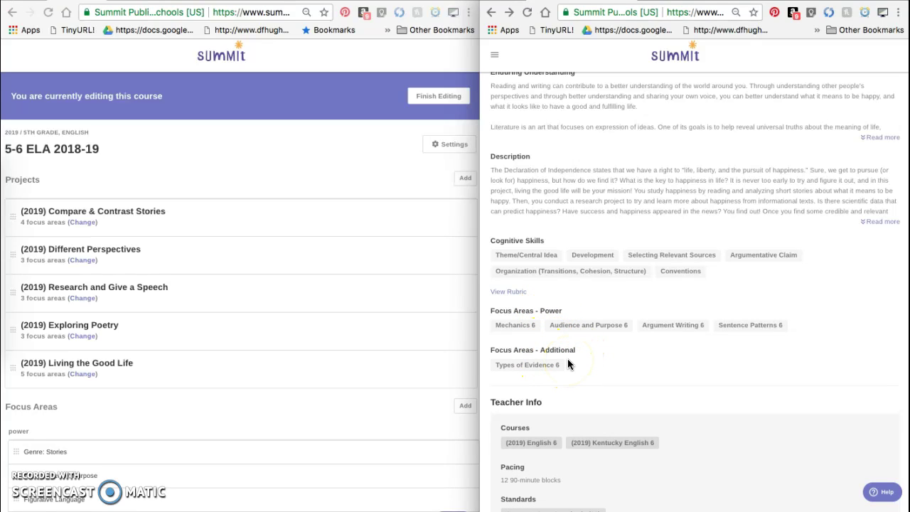
pyautogui.scroll(-3, 373, 410)
pyautogui.scroll(3, 374, 410)
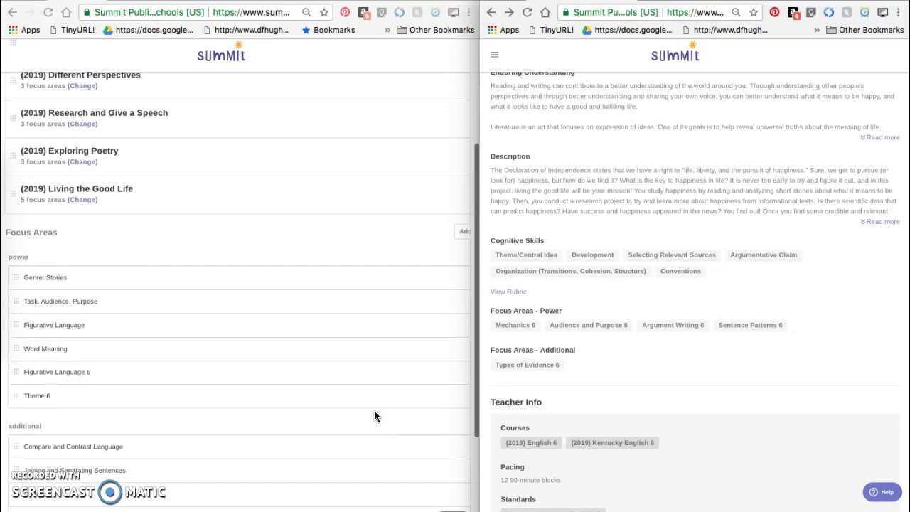
# Step: Open the Mechanics 6 focus area and copy it to the 5-6 ELA 2018-19 course
pyautogui.click(507, 328)
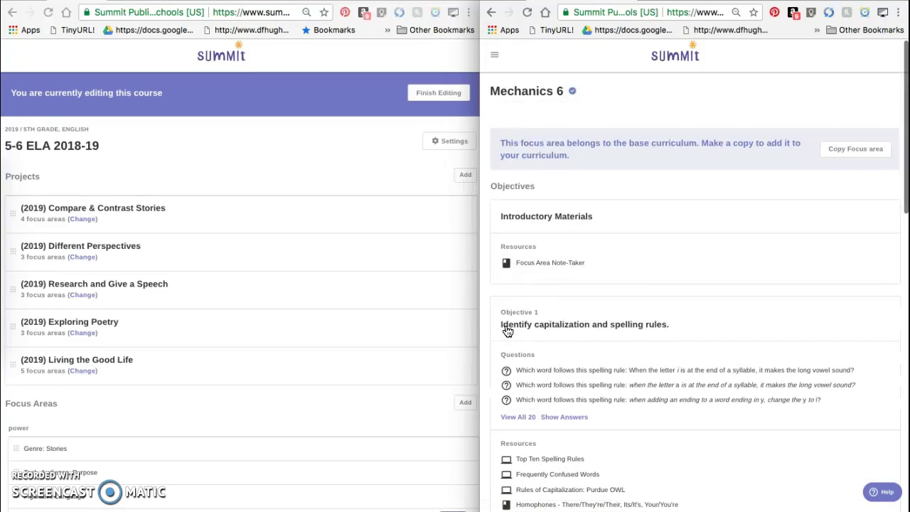
pyautogui.click(861, 150)
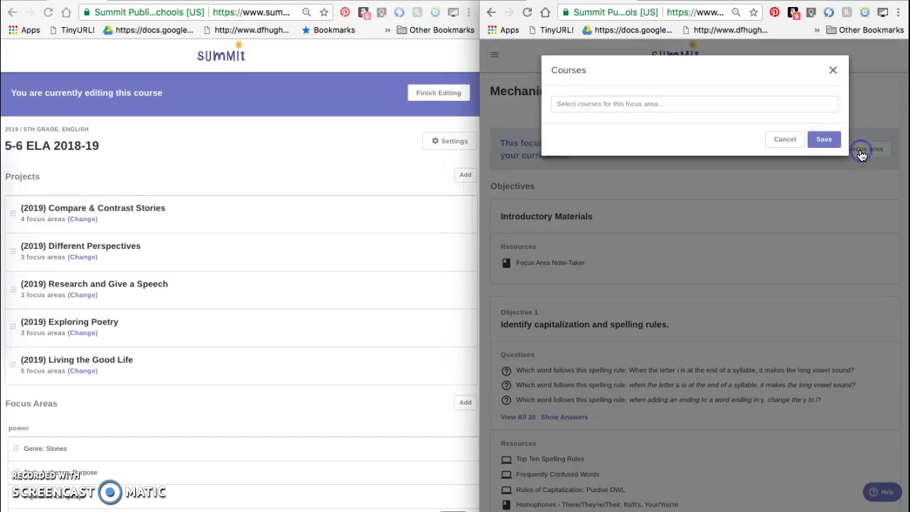
pyautogui.click(773, 105)
pyautogui.click(769, 121)
pyautogui.click(822, 139)
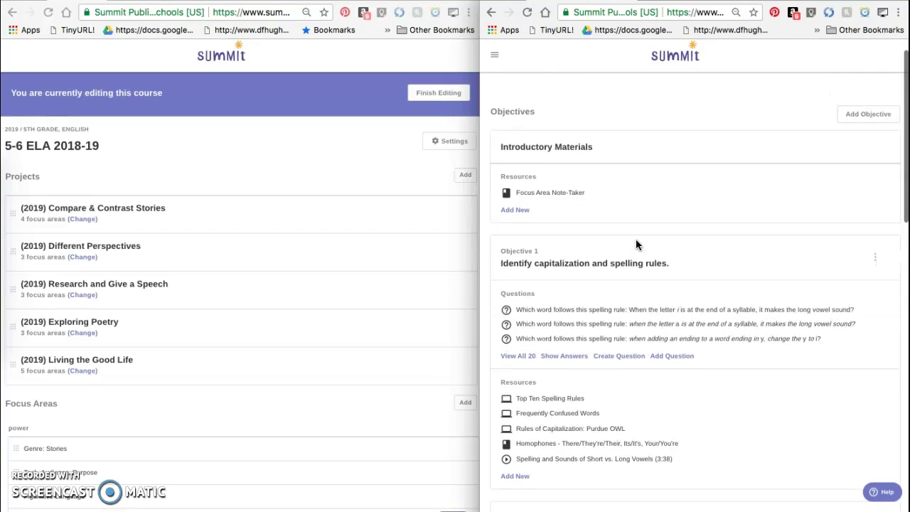
# Step: Go back from Mechanics 6 to the base Living the Good Life project and find its power focus areas
pyautogui.click(489, 12)
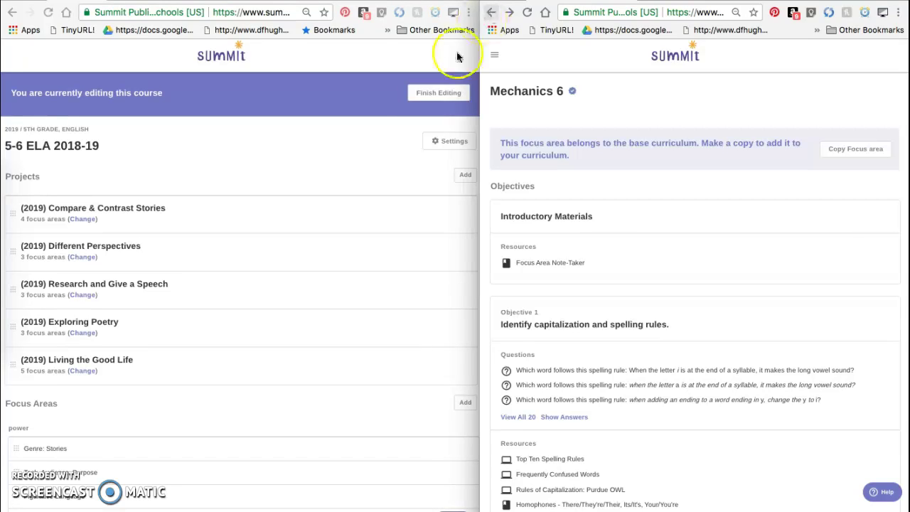
pyautogui.click(490, 13)
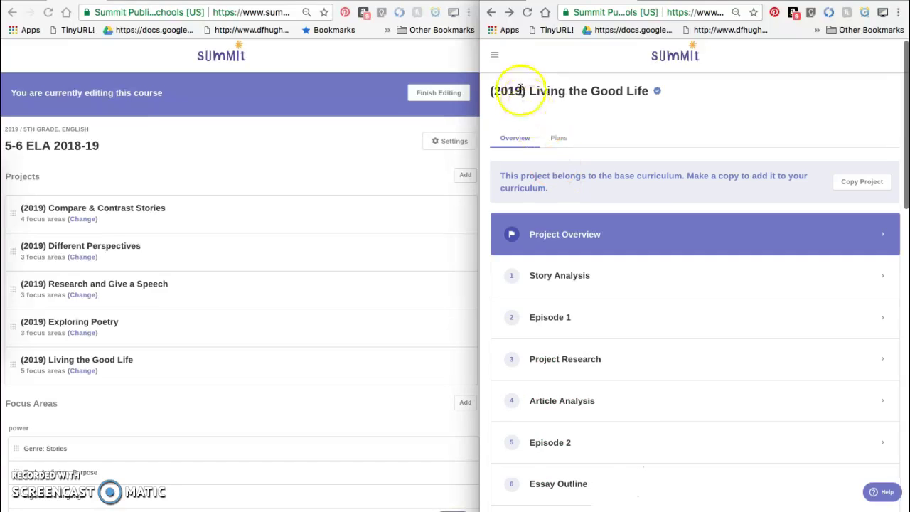
pyautogui.scroll(-10, 526, 166)
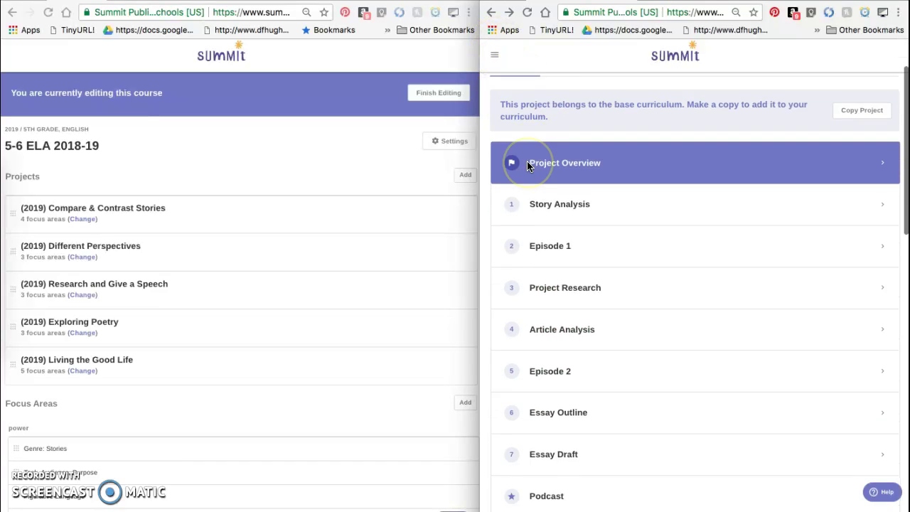
pyautogui.scroll(10, 528, 155)
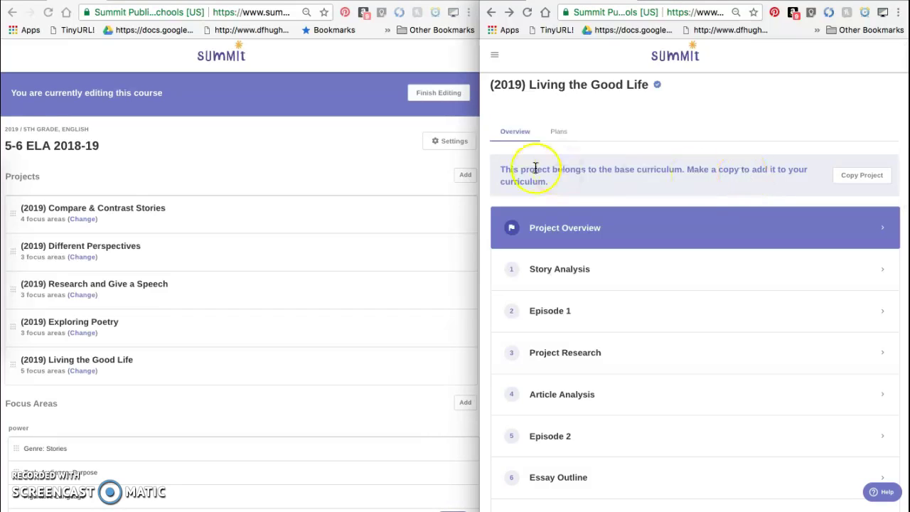
pyautogui.scroll(-2, 530, 168)
pyautogui.scroll(-10, 530, 168)
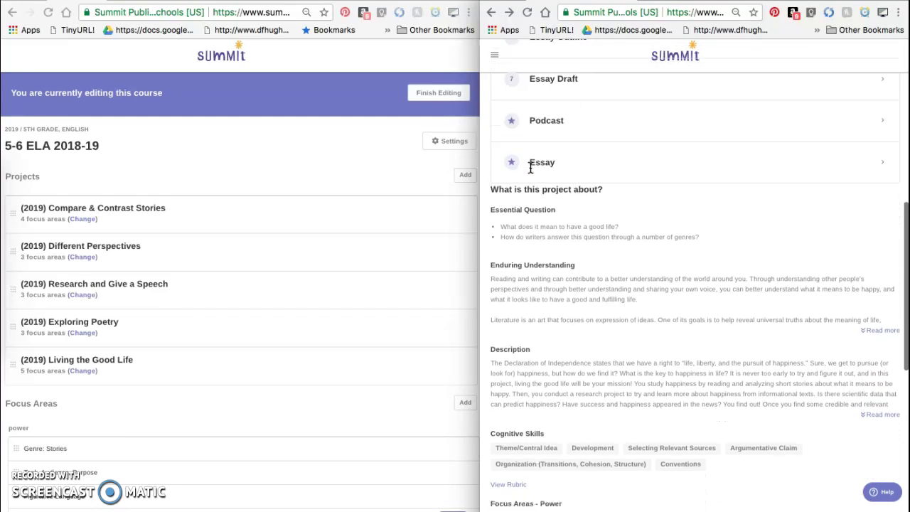
pyautogui.scroll(-3, 531, 168)
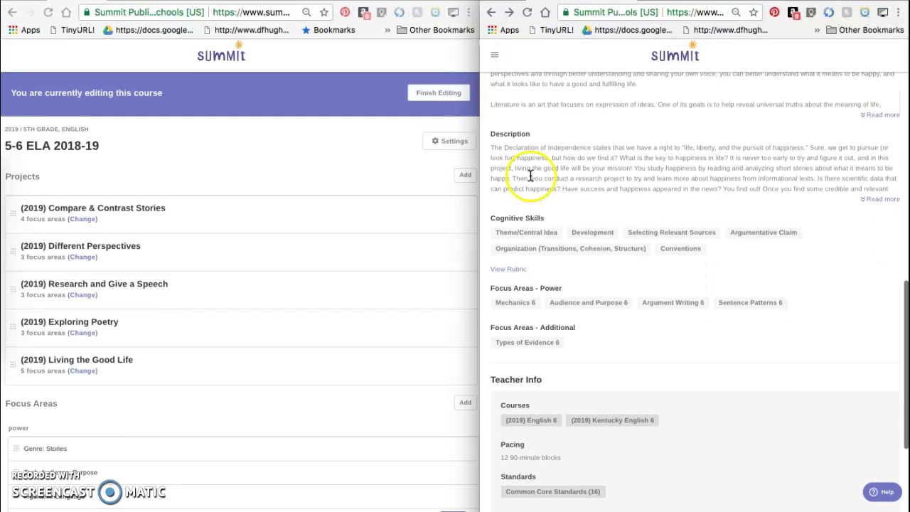
# Step: Open the Audience and Purpose 6 focus area and copy it to the 5-6 ELA 2018-19 course
pyautogui.click(588, 305)
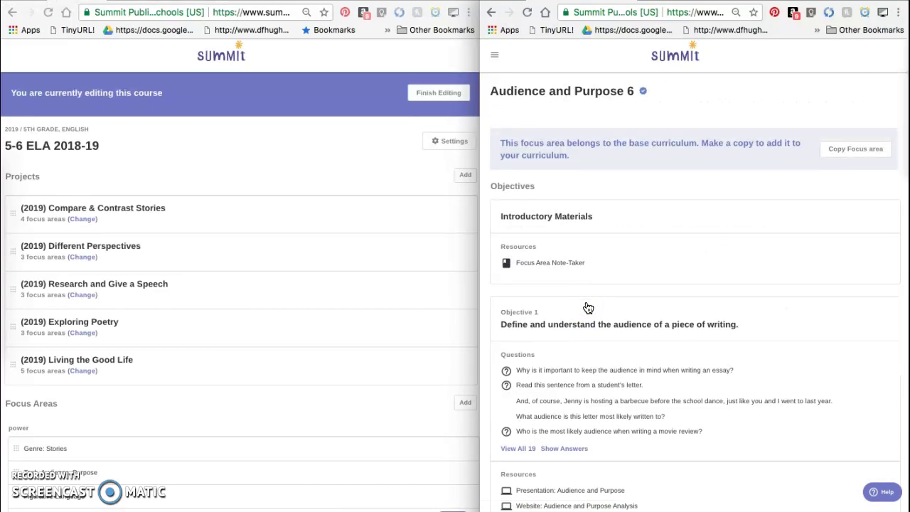
pyautogui.click(853, 152)
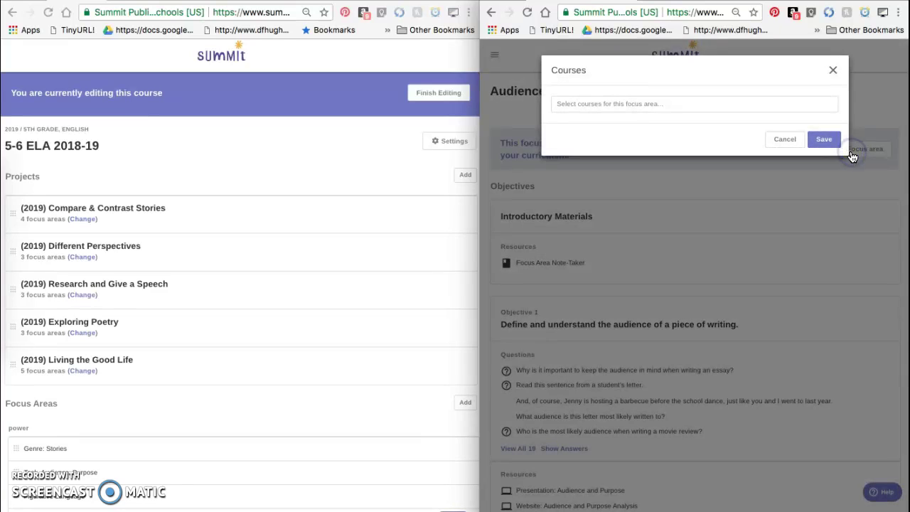
pyautogui.click(832, 117)
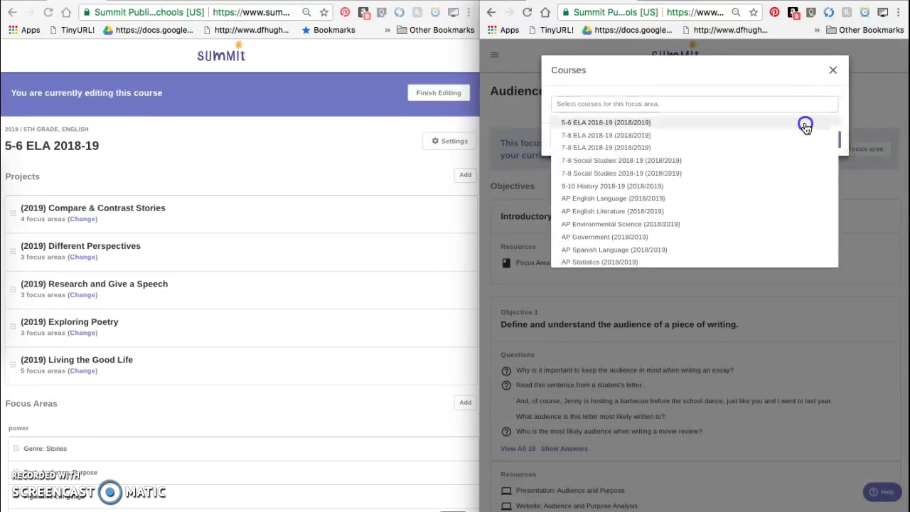
pyautogui.click(805, 123)
pyautogui.click(823, 140)
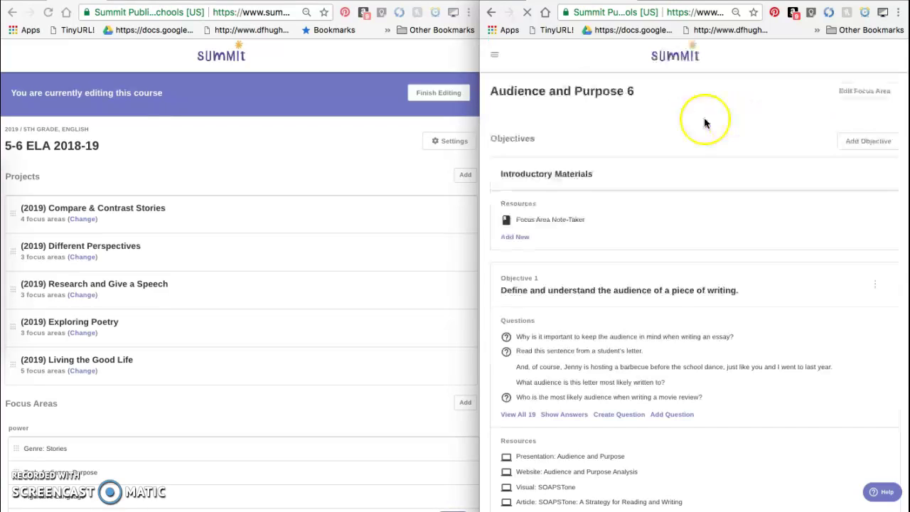
# Step: Go back from Audience and Purpose 6 to the base Living the Good Life project and review its remaining focus areas
pyautogui.click(489, 12)
pyautogui.click(489, 12)
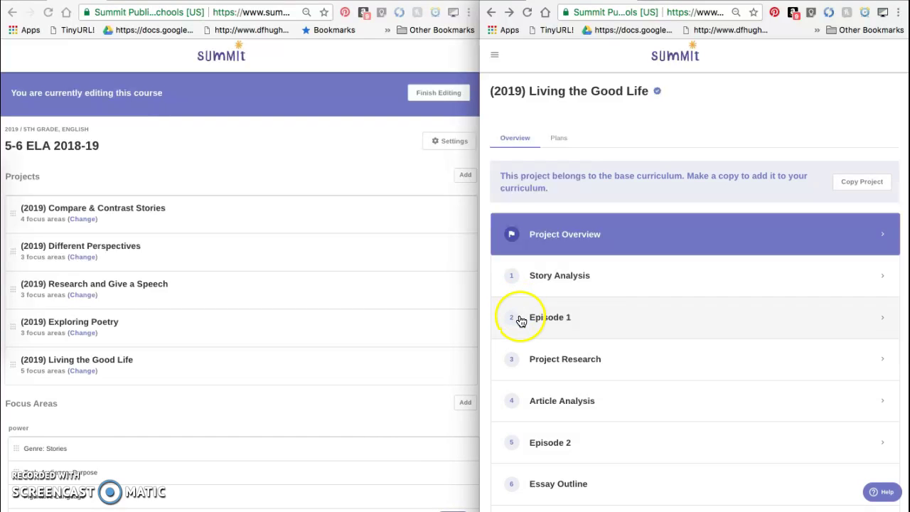
pyautogui.scroll(-8, 528, 315)
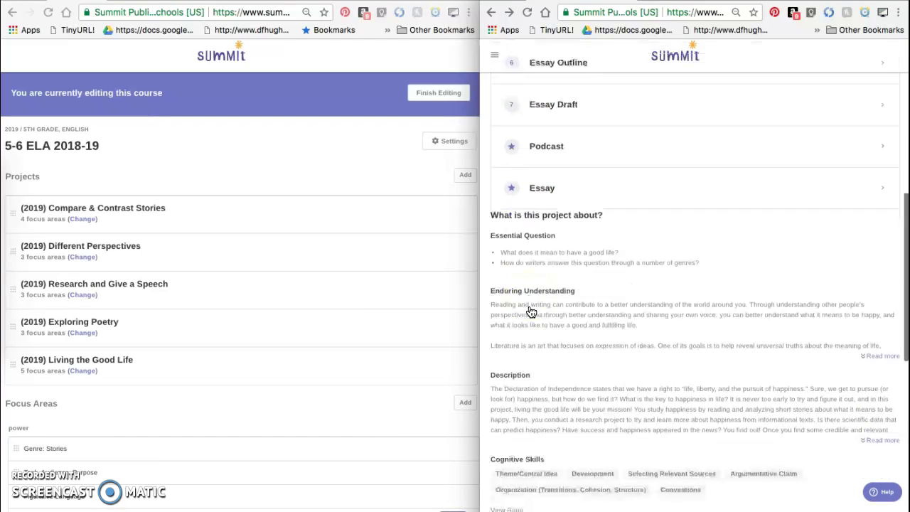
pyautogui.scroll(-2, 531, 291)
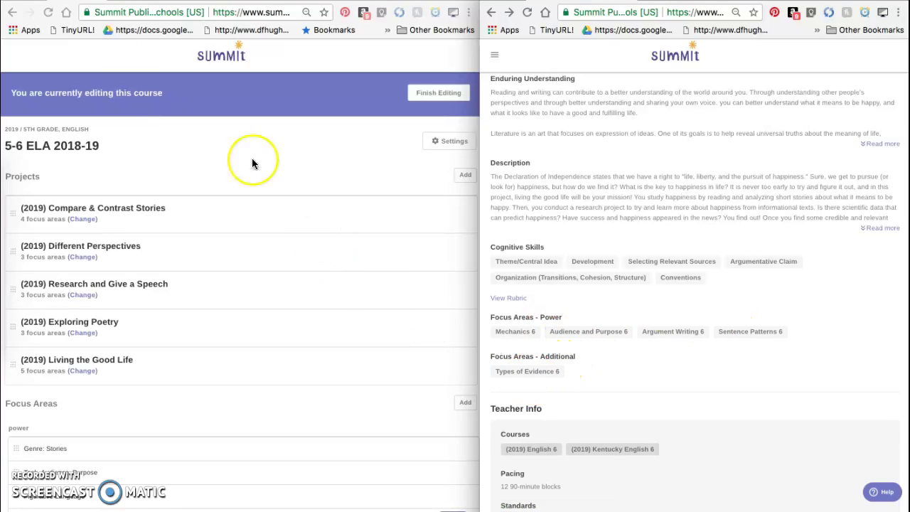
pyautogui.press('Home')
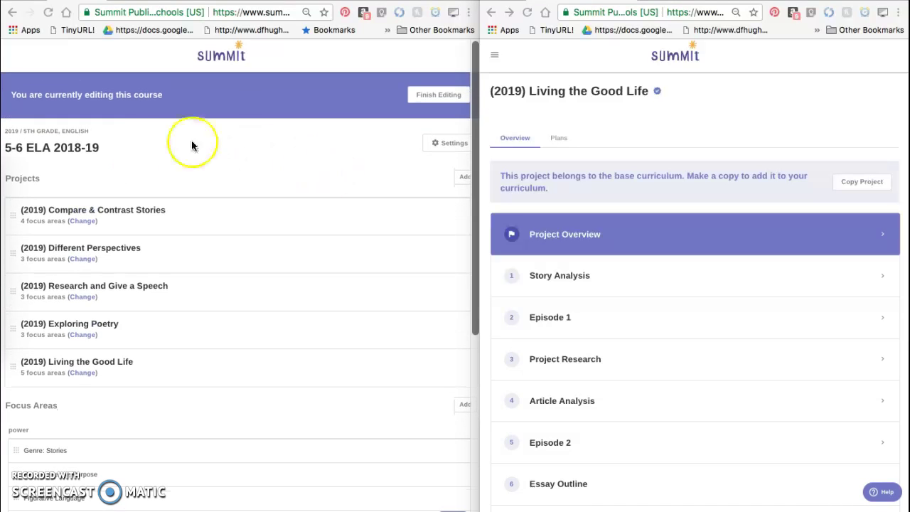
# Step: Refresh the 5-6 ELA 2018-19 course page and compare its focus areas with those of the base Living the Good Life project
pyautogui.scroll(-4, 166, 300)
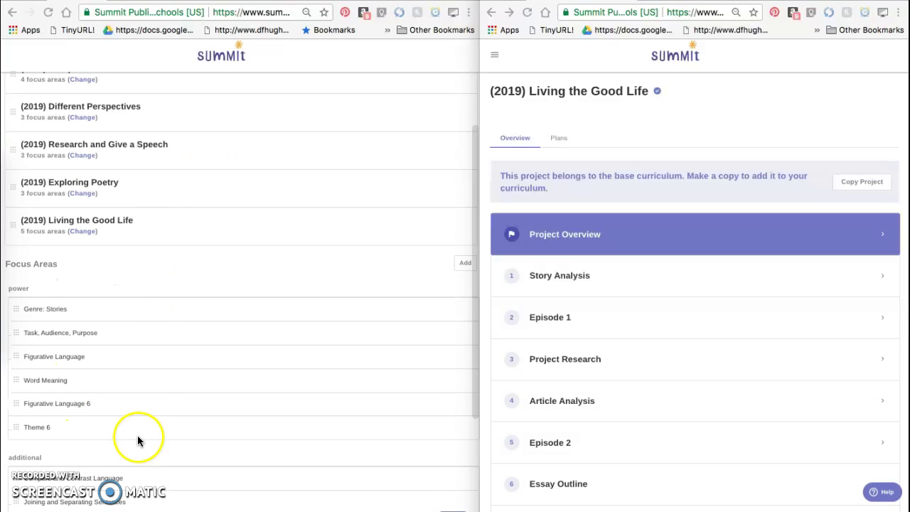
pyautogui.scroll(4, 86, 295)
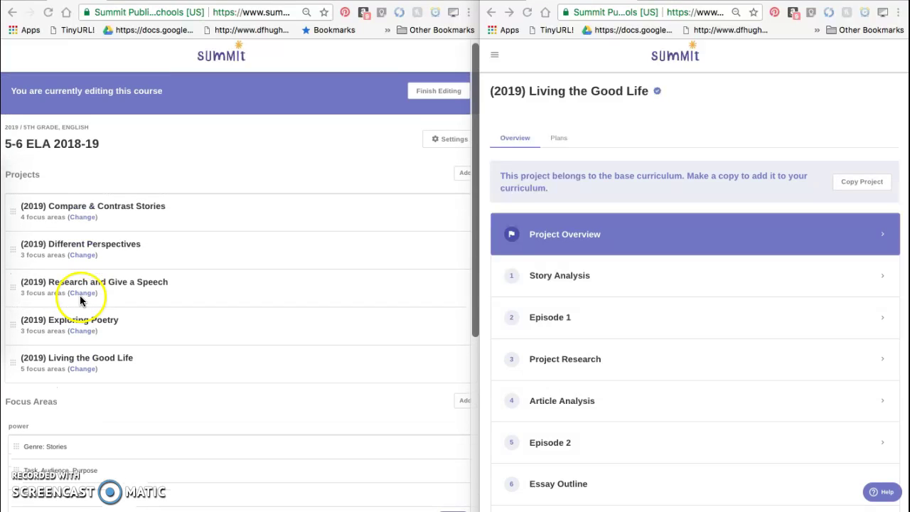
pyautogui.click(47, 14)
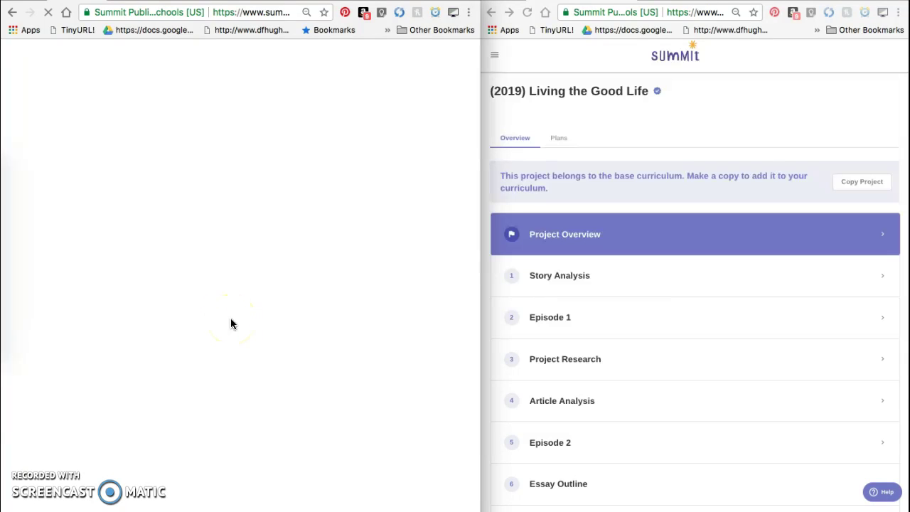
pyautogui.scroll(-8, 666, 283)
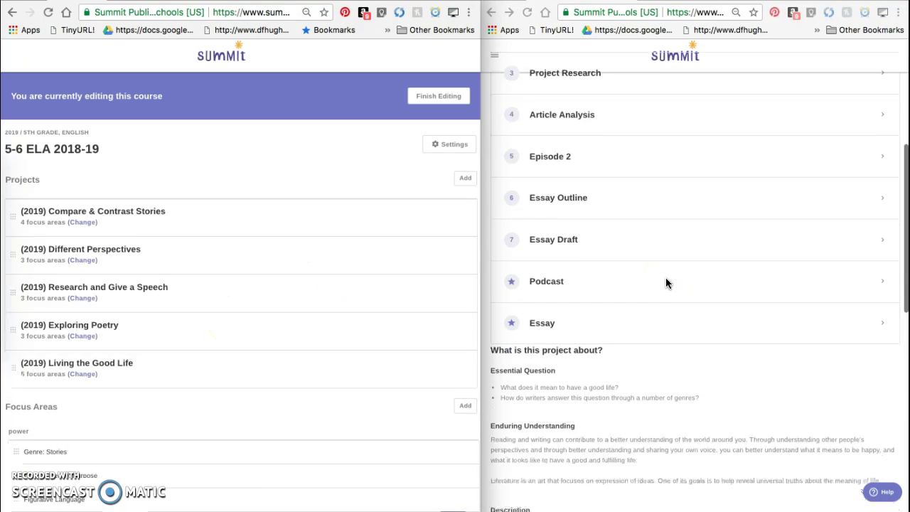
pyautogui.scroll(-3, 665, 273)
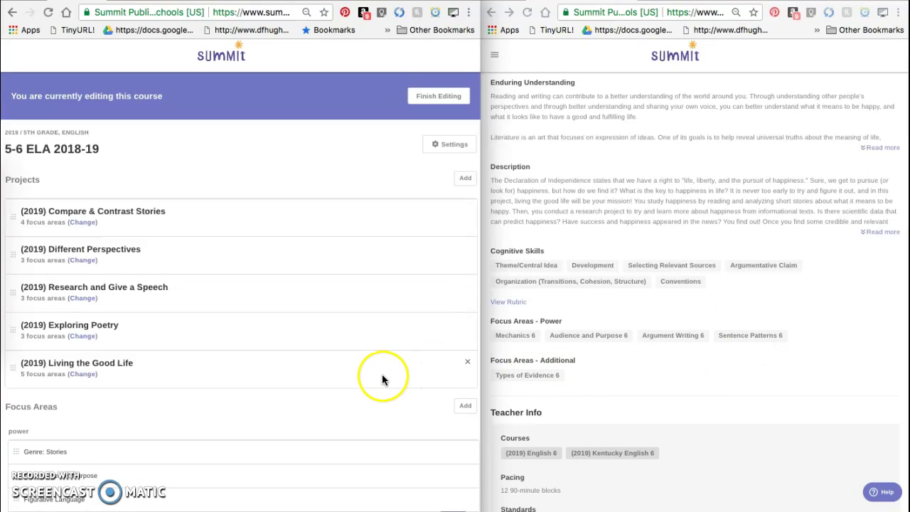
pyautogui.scroll(-8, 382, 380)
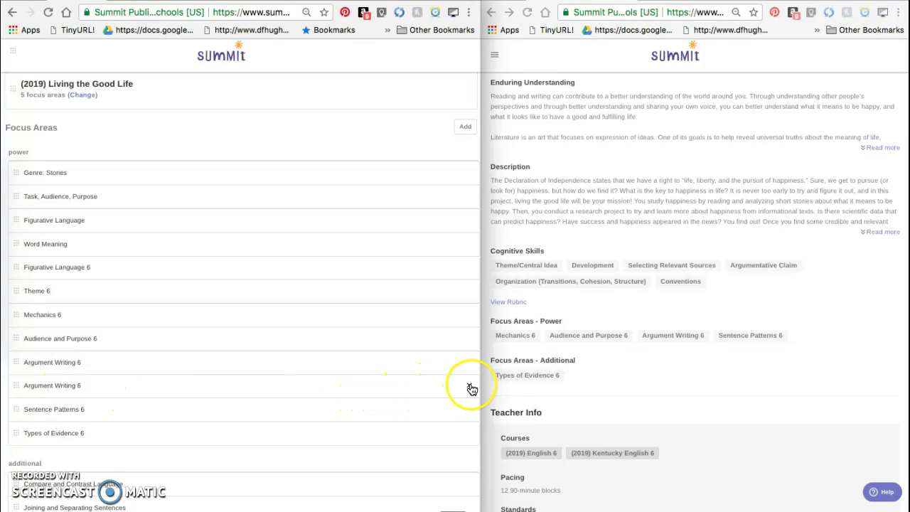
# Step: Remove the duplicate Argument Writing 6 from the power focus areas and move Types of Evidence 6 to the additional focus areas
pyautogui.click(469, 388)
pyautogui.click(670, 412)
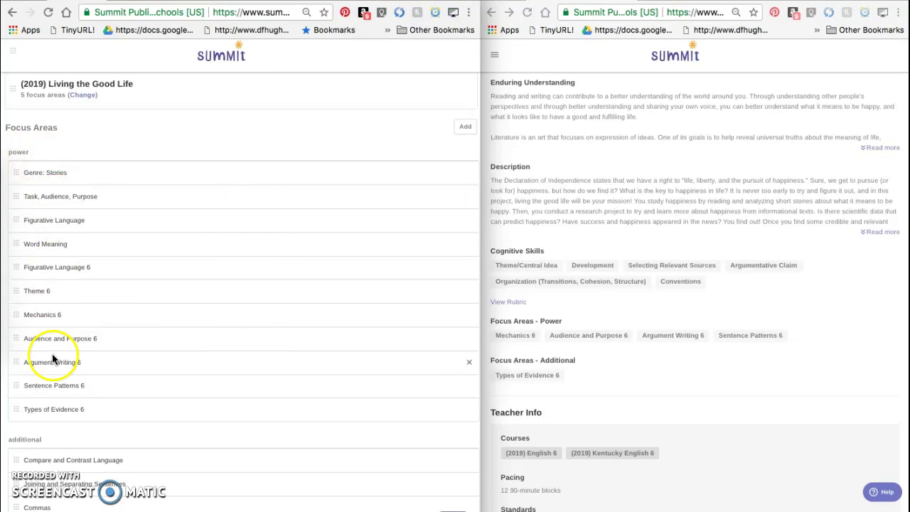
pyautogui.scroll(-1, 79, 391)
pyautogui.scroll(-1, 79, 389)
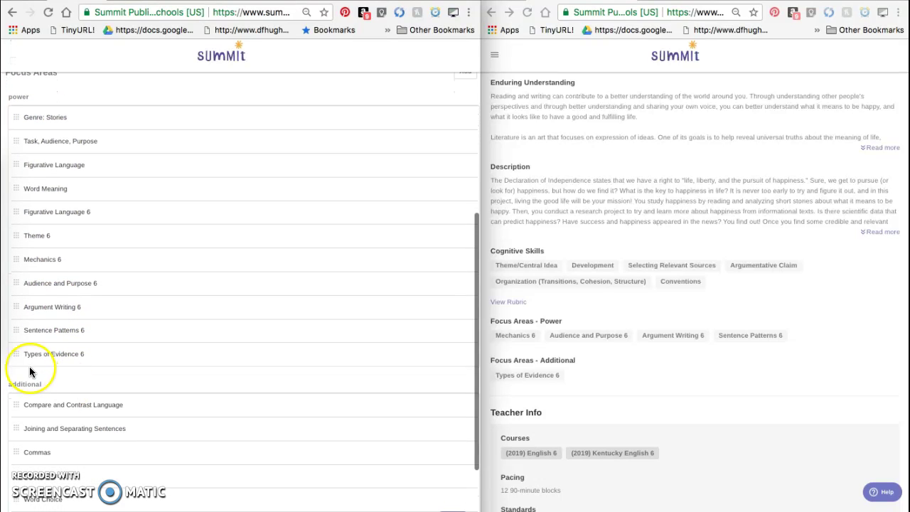
pyautogui.moveTo(17, 356); pyautogui.dragTo(24, 492)
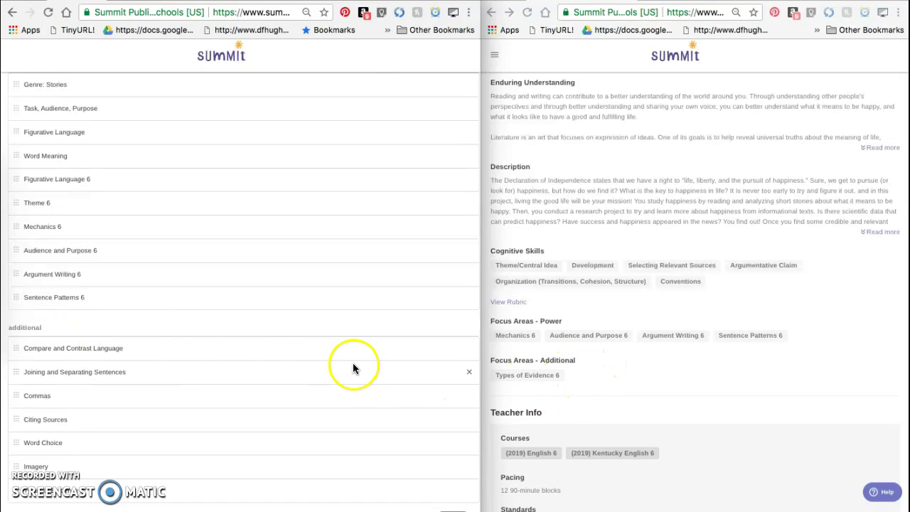
# Step: Assign Mechanics 6, Audience and Purpose 6, Argument Writing 6, Sentence Patterns 6 and Types of Evidence 6 from the course's focus areas to the Living the Good Life project
pyautogui.scroll(5, 336, 328)
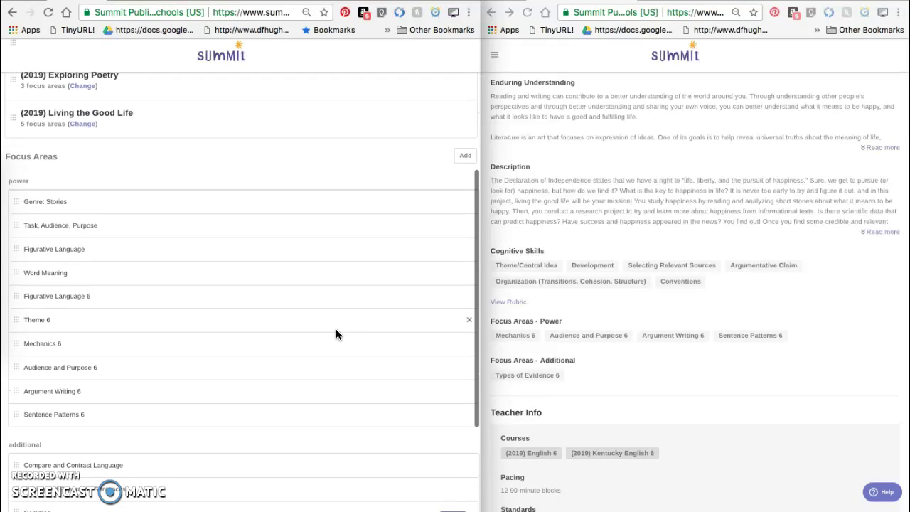
pyautogui.scroll(1, 336, 331)
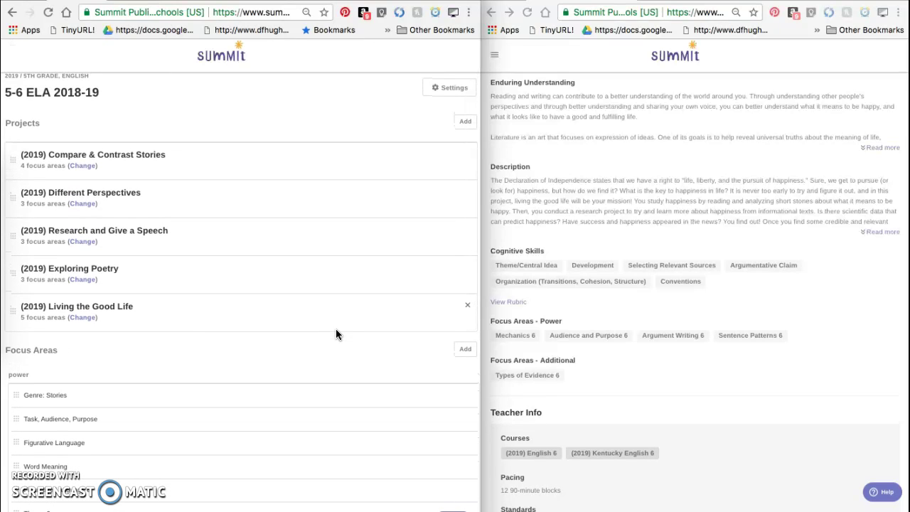
pyautogui.click(190, 362)
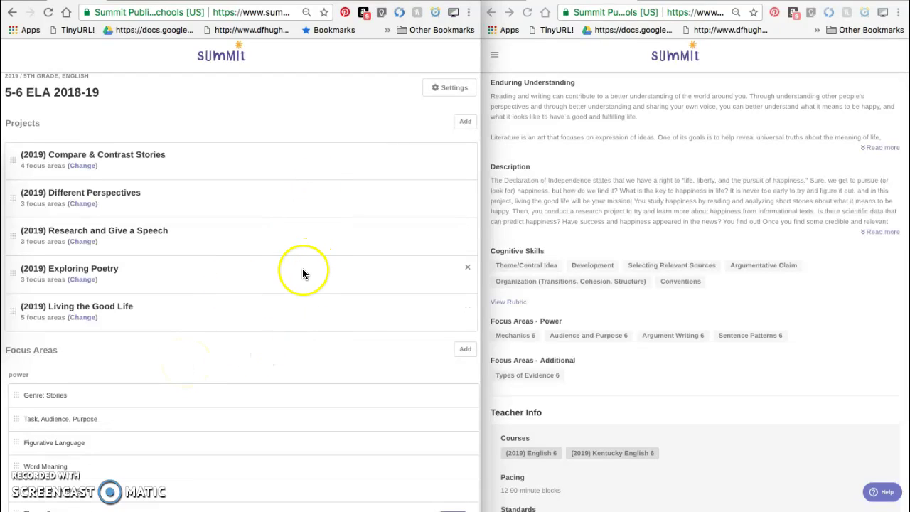
pyautogui.click(86, 322)
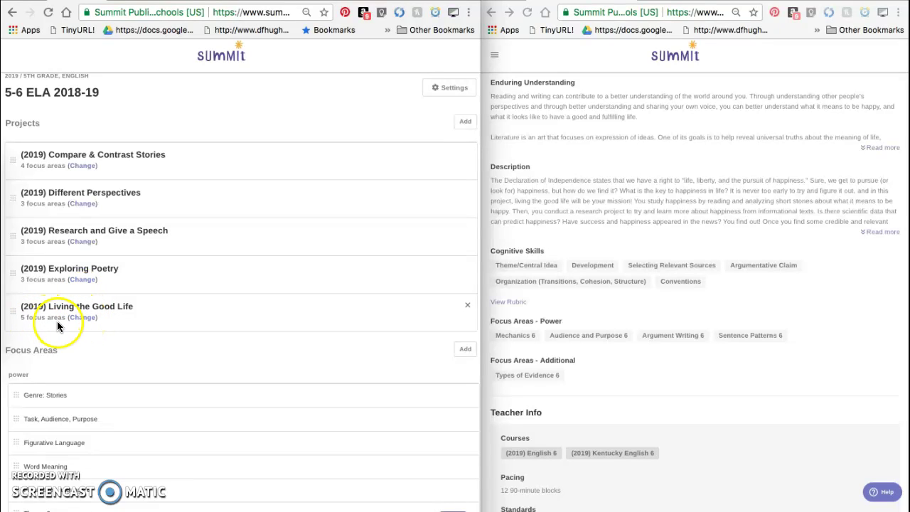
pyautogui.click(85, 322)
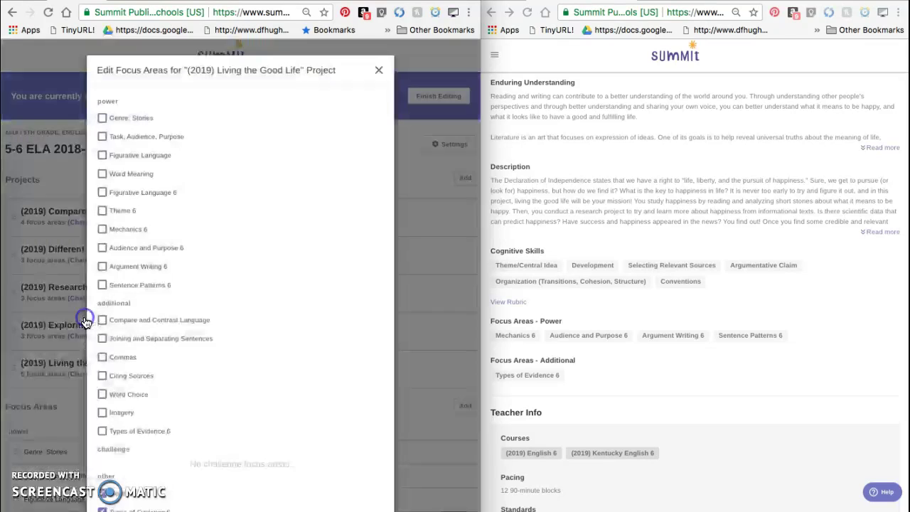
pyautogui.scroll(-3, 144, 338)
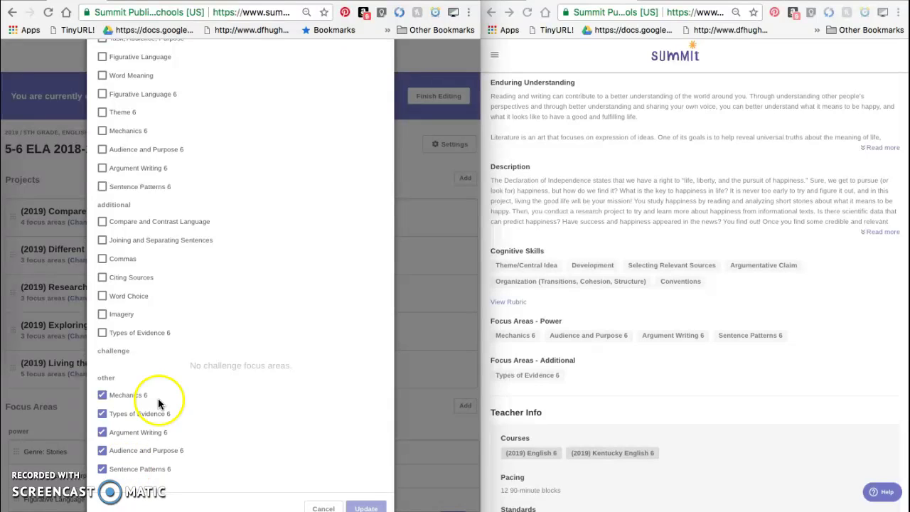
pyautogui.scroll(2, 163, 341)
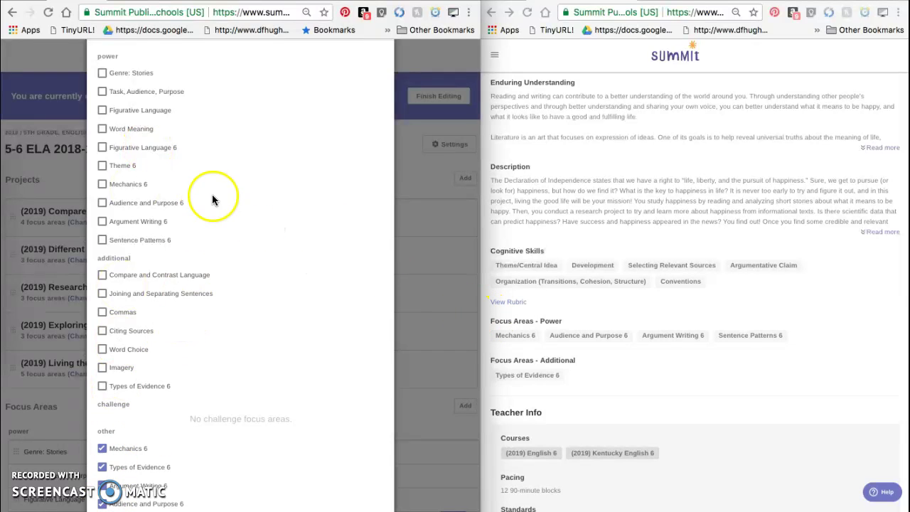
pyautogui.click(102, 184)
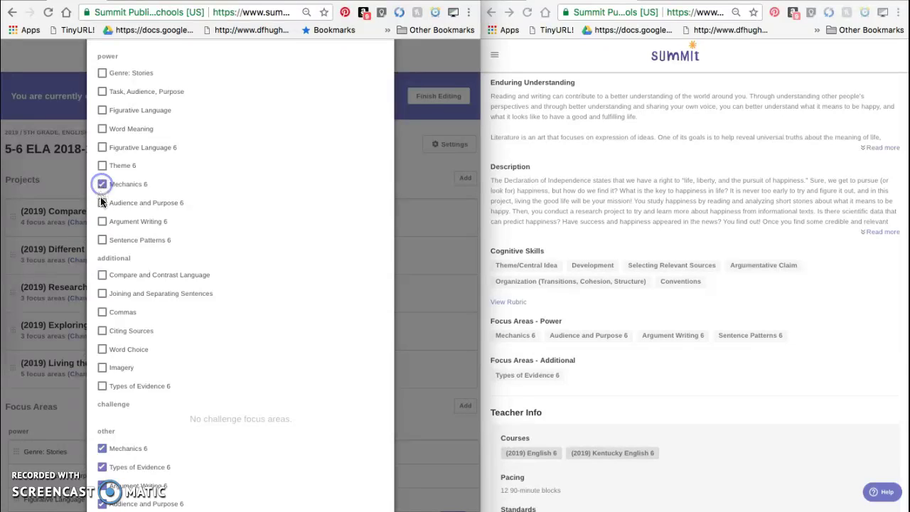
pyautogui.click(102, 203)
pyautogui.click(102, 240)
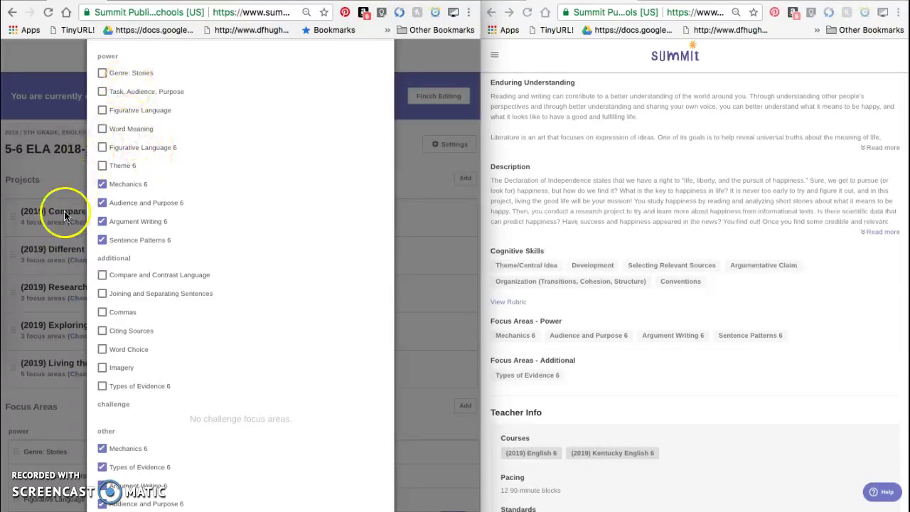
pyautogui.scroll(-2, 132, 264)
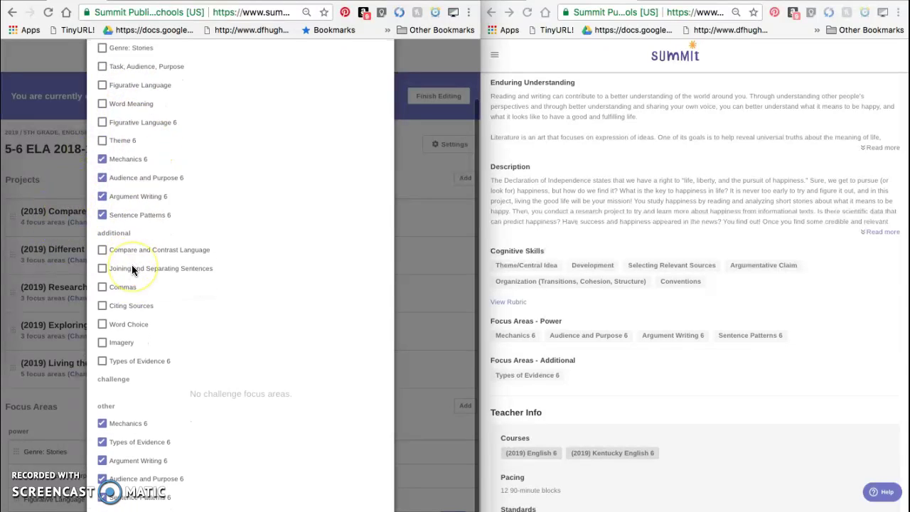
pyautogui.click(102, 333)
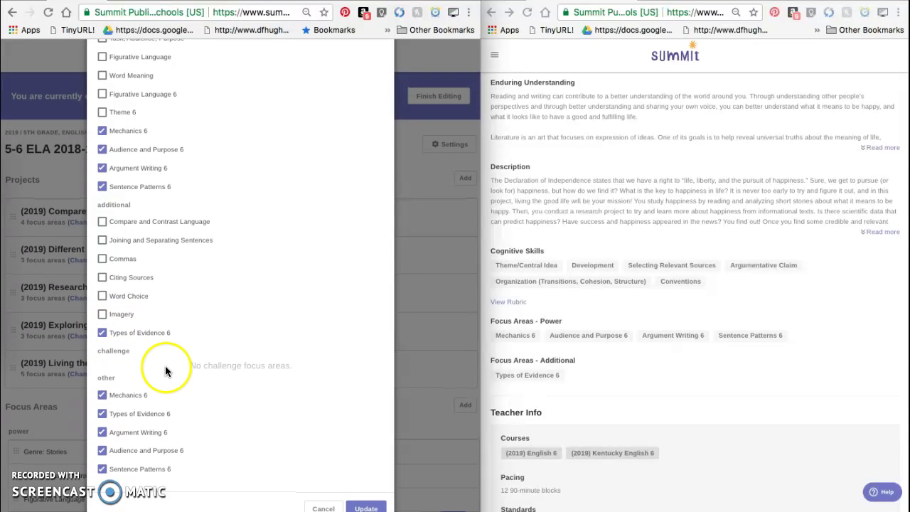
# Step: Deselect all five focus areas listed under other for the Living the Good Life project and save the update
pyautogui.click(102, 396)
pyautogui.click(103, 413)
pyautogui.click(103, 432)
pyautogui.click(102, 450)
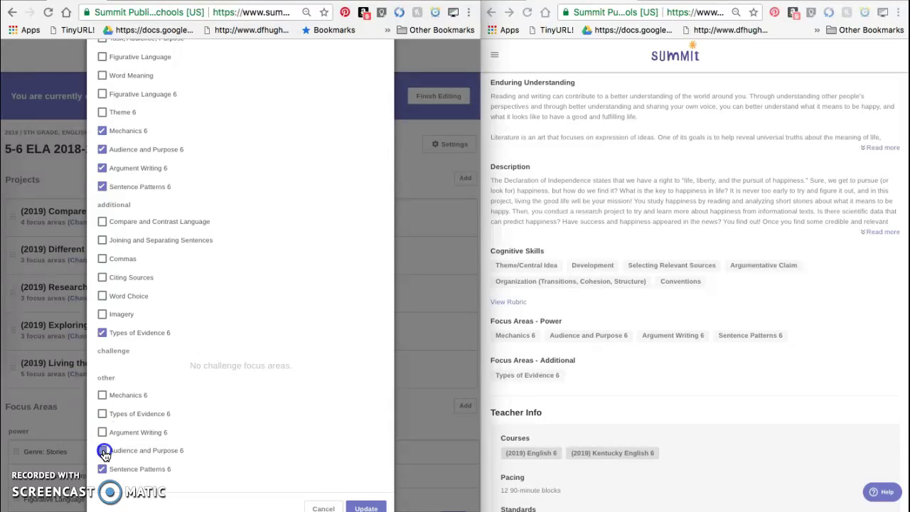
pyautogui.click(103, 469)
pyautogui.click(363, 506)
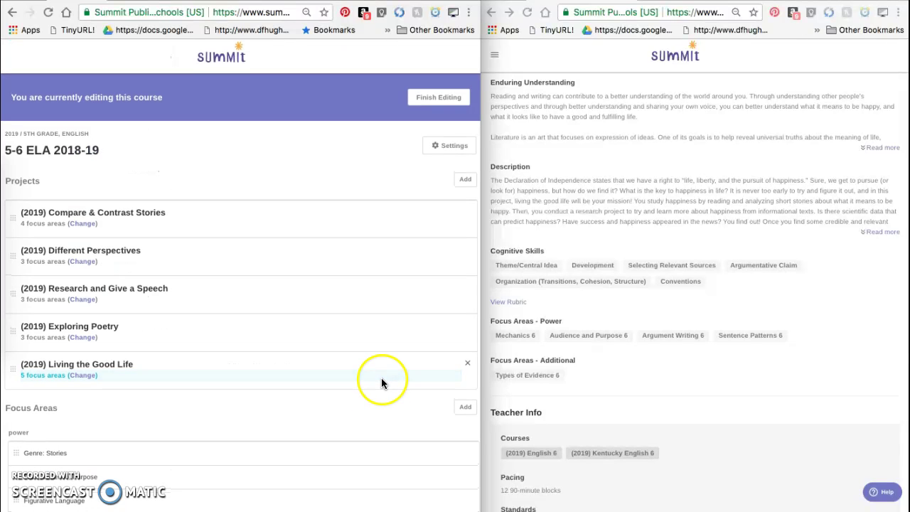
# Step: Finish editing the 5-6 ELA 2018-19 course and look over its projects and focus areas
pyautogui.click(426, 96)
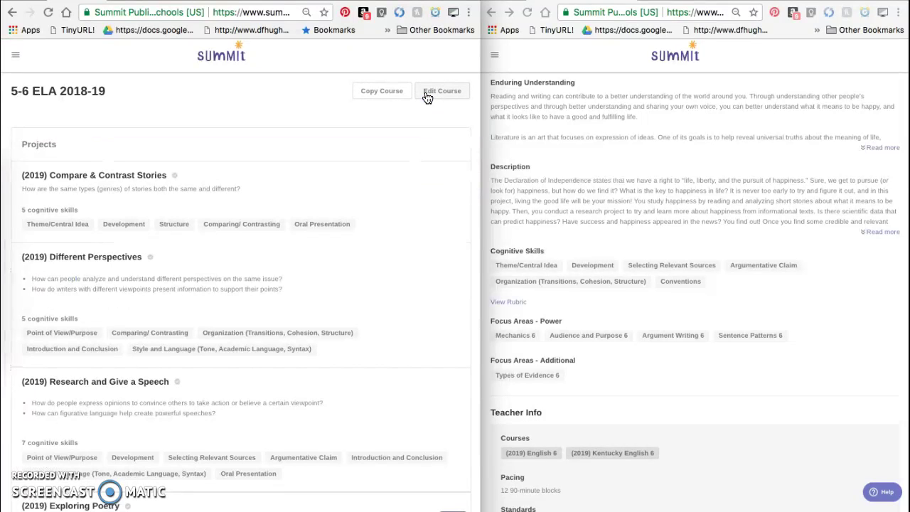
pyautogui.scroll(-5, 325, 179)
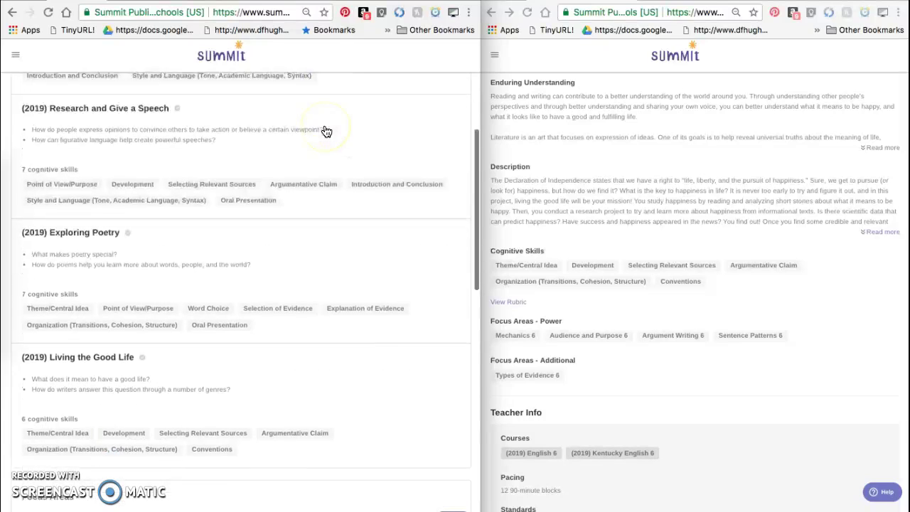
pyautogui.scroll(-6, 326, 131)
pyautogui.scroll(9, 326, 131)
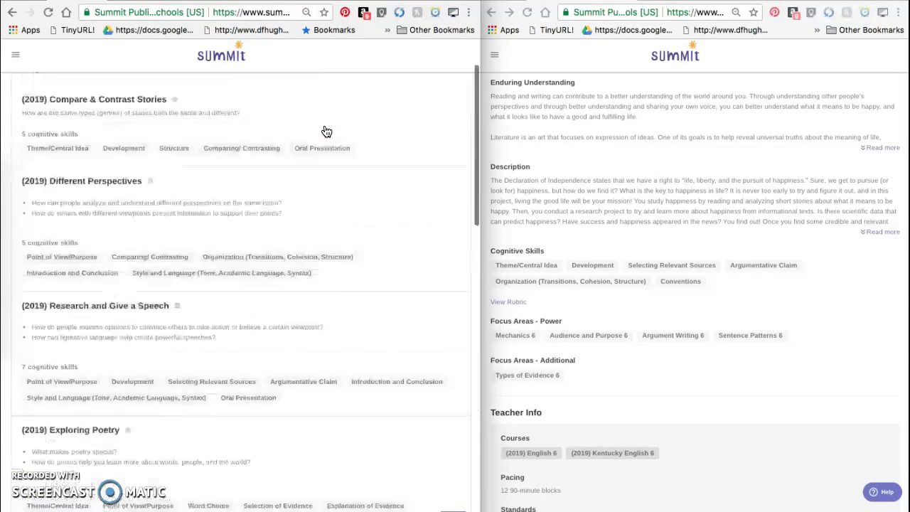
# Step: Leave the 5-6 ELA 2018-19 course and open the curriculum's Courses overview
pyautogui.click(11, 14)
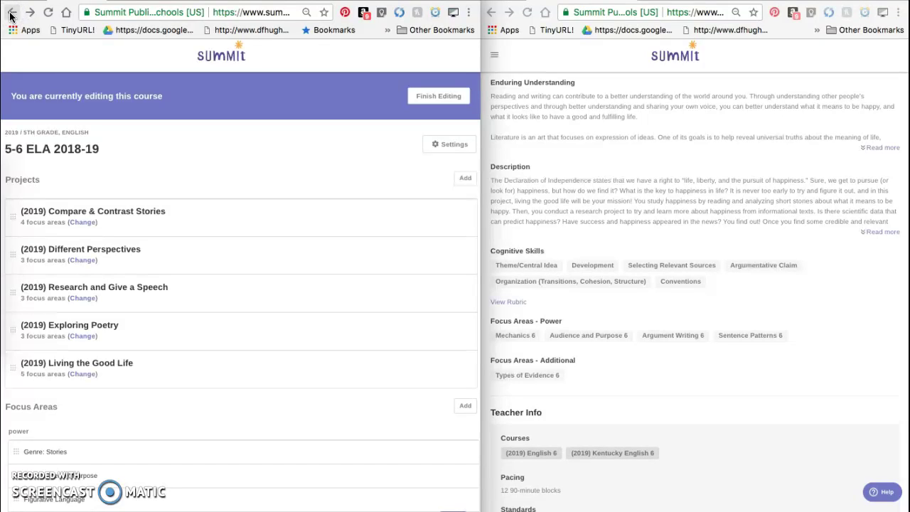
pyautogui.click(13, 53)
pyautogui.hscroll(-3, 13, 53)
pyautogui.hscroll(1, 13, 53)
pyautogui.click(418, 96)
pyautogui.click(15, 54)
pyautogui.click(31, 89)
pyautogui.click(52, 194)
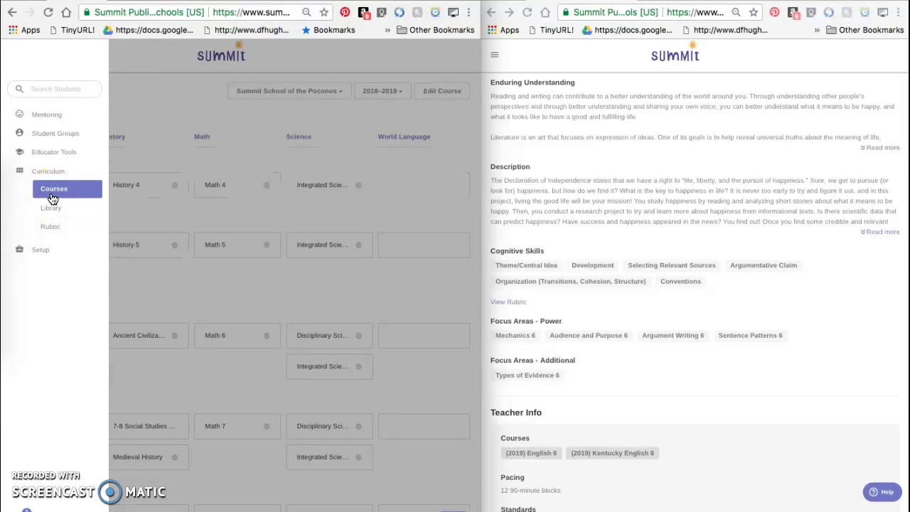
pyautogui.click(295, 117)
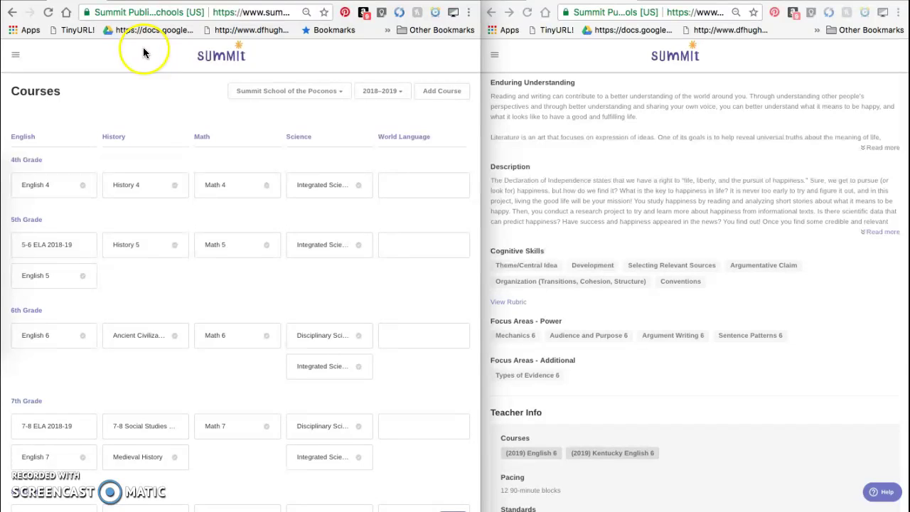
# Step: Widen the browser window across the whole screen and look over the courses of each grade level
pyautogui.click(502, 155)
pyautogui.moveTo(502, 155); pyautogui.dragTo(839, 175)
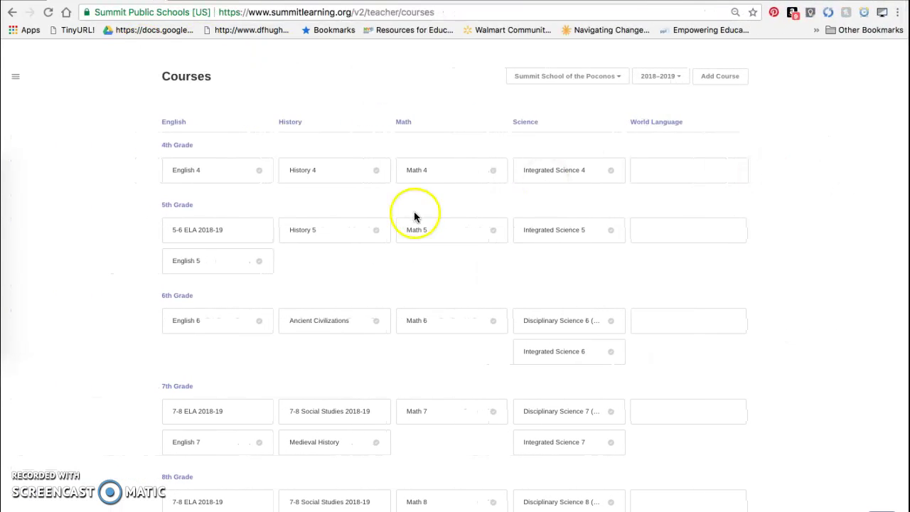
pyautogui.scroll(-1, 277, 295)
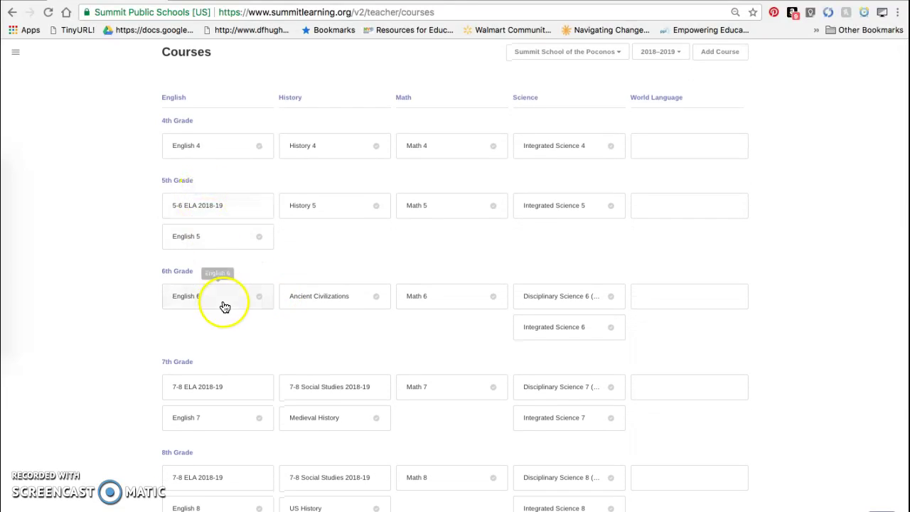
pyautogui.scroll(-3, 221, 305)
pyautogui.scroll(1, 220, 332)
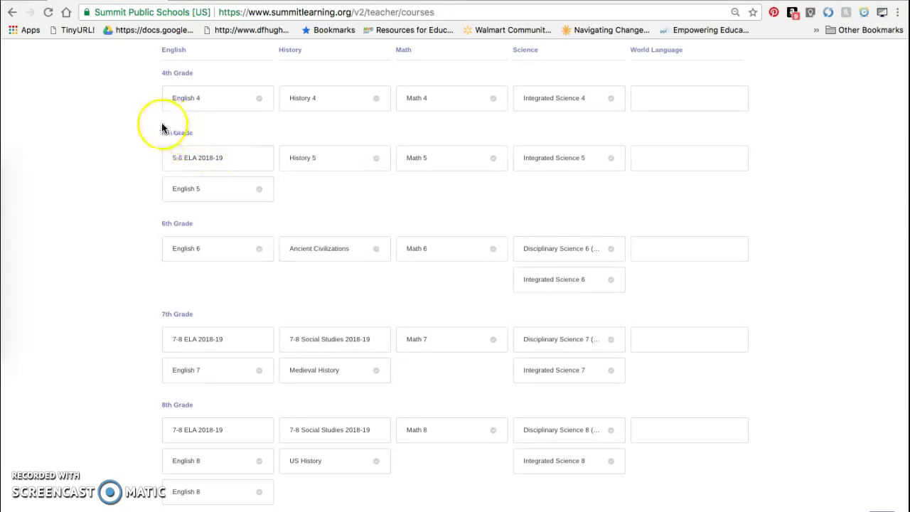
# Step: Copy the 5-6 ELA 2018-19 course into academic year 2018–2019 under the name 5-6 ELA 2018-19
pyautogui.click(196, 162)
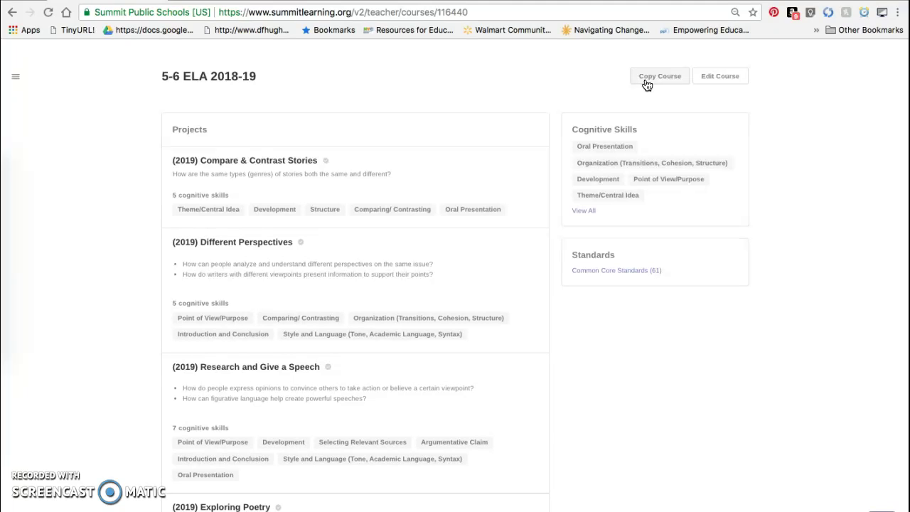
pyautogui.click(647, 85)
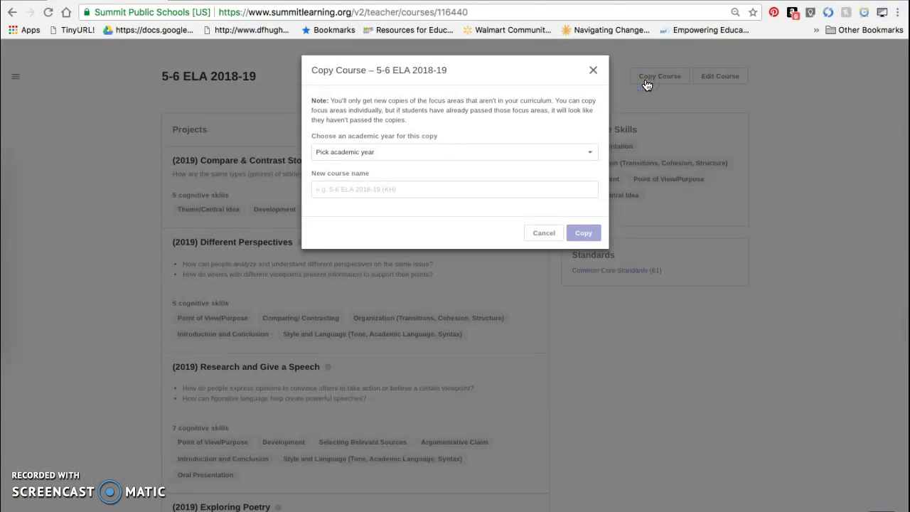
pyautogui.click(589, 152)
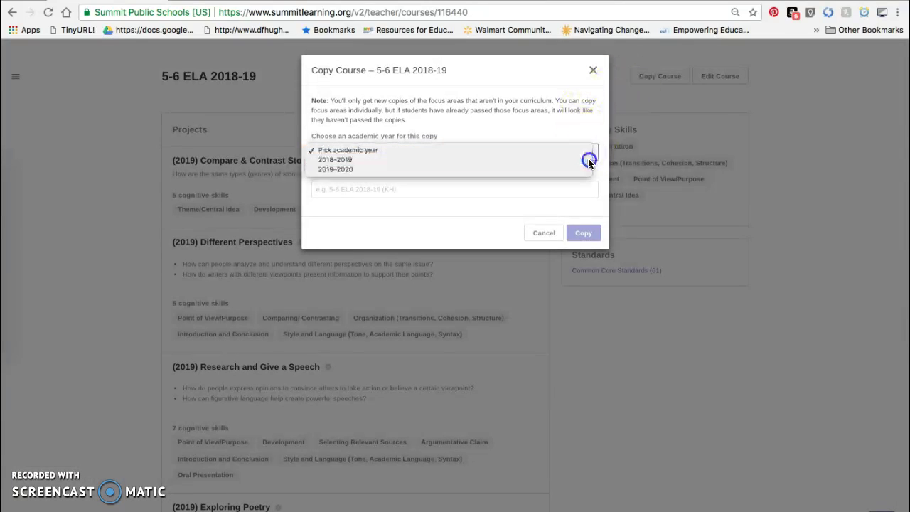
pyautogui.click(588, 161)
pyautogui.click(582, 188)
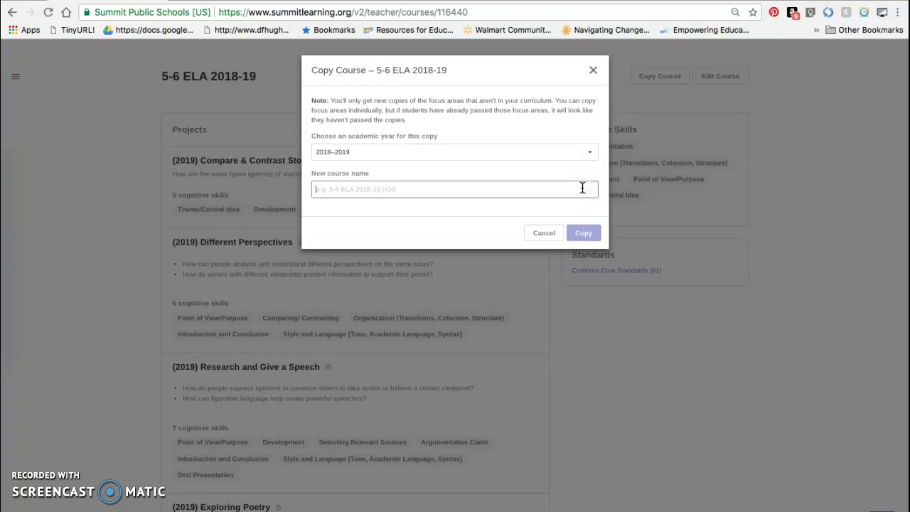
pyautogui.write('5-6 ELA 20')
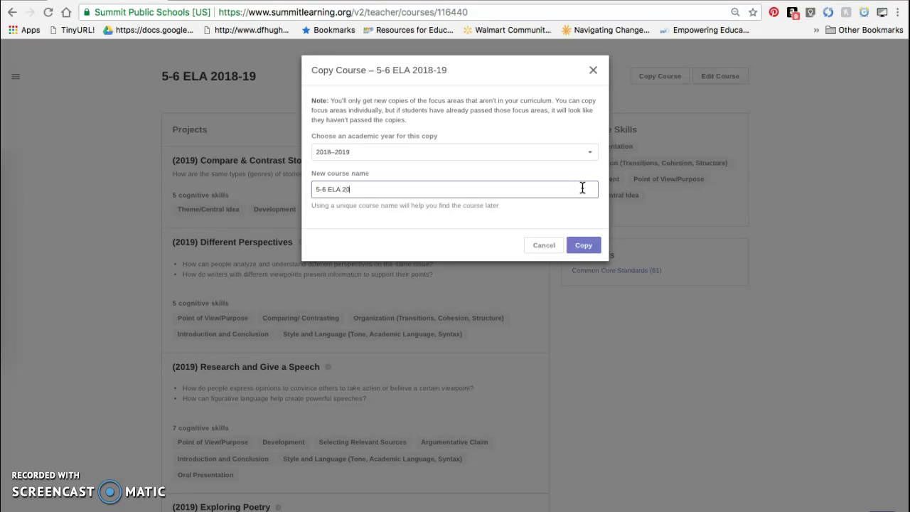
pyautogui.write('18-19')
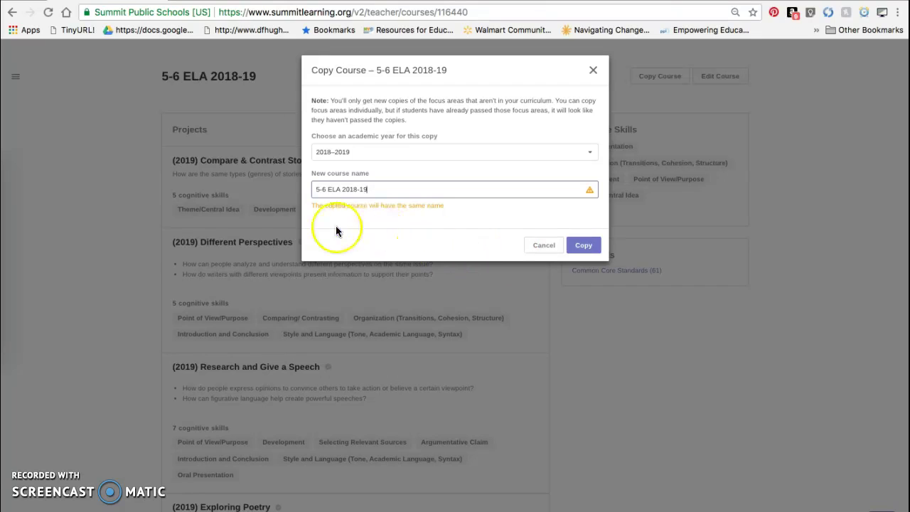
pyautogui.click(582, 245)
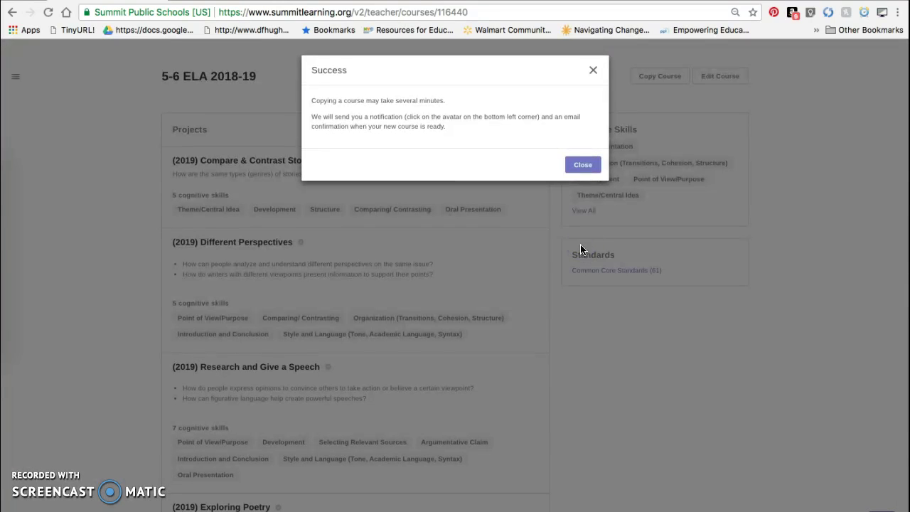
pyautogui.click(575, 166)
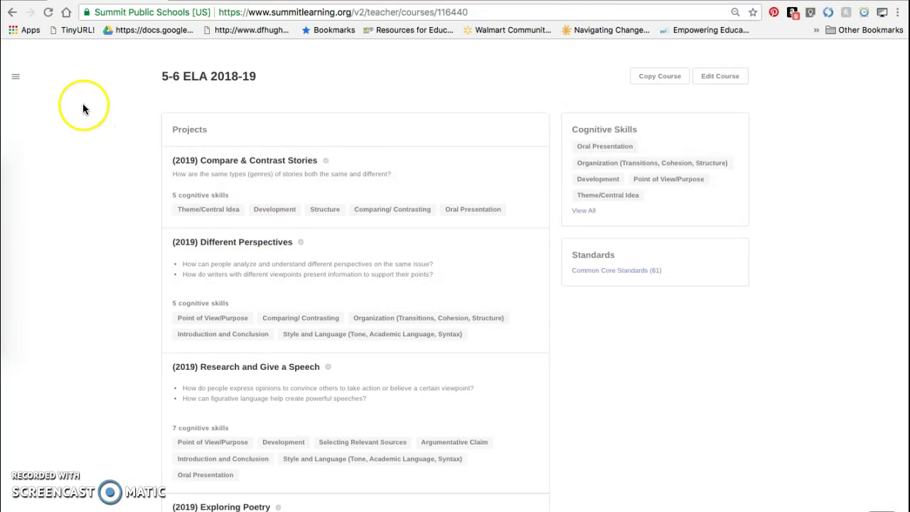
# Step: Return to the Courses overview and check the English courses for the 5th and 6th grades
pyautogui.click(19, 83)
pyautogui.click(47, 221)
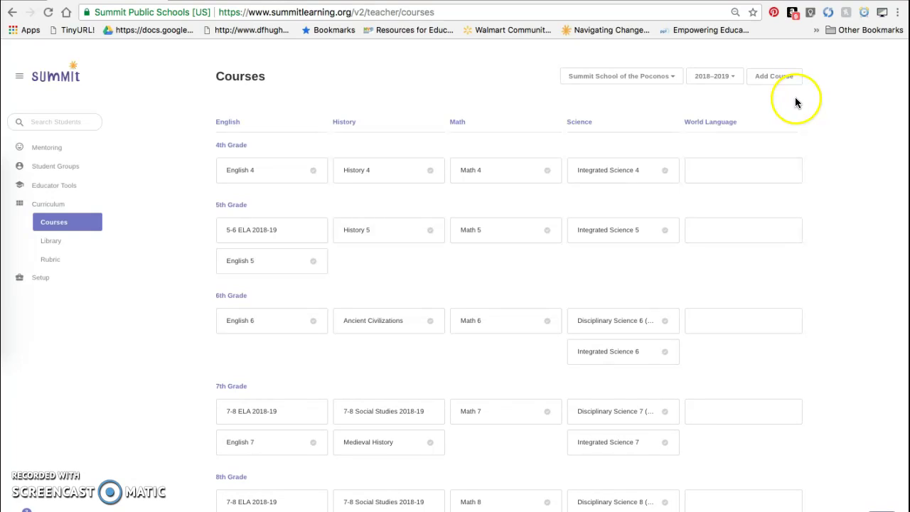
pyautogui.scroll(-1, 386, 317)
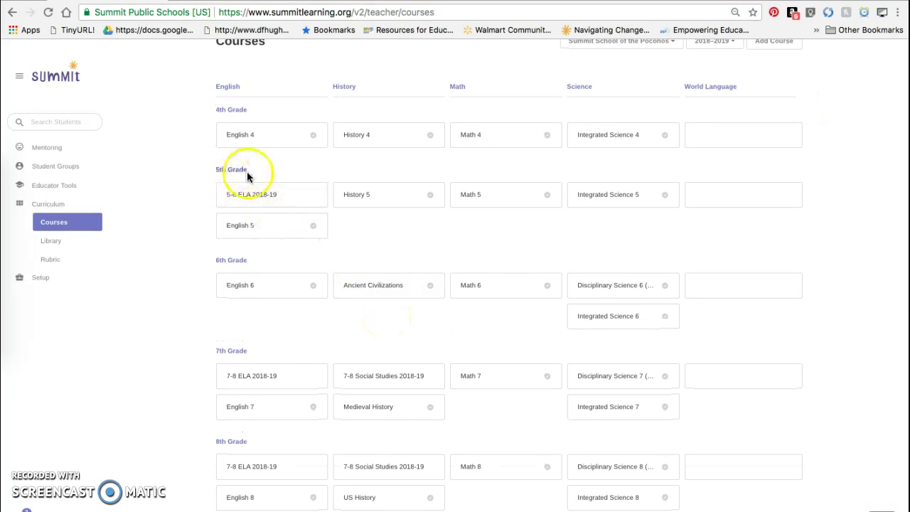
# Step: Reload the Courses overview and check the 5-6 ELA 2018-19 course and its copy under 5th Grade
pyautogui.scroll(1, 121, 99)
pyautogui.click(48, 13)
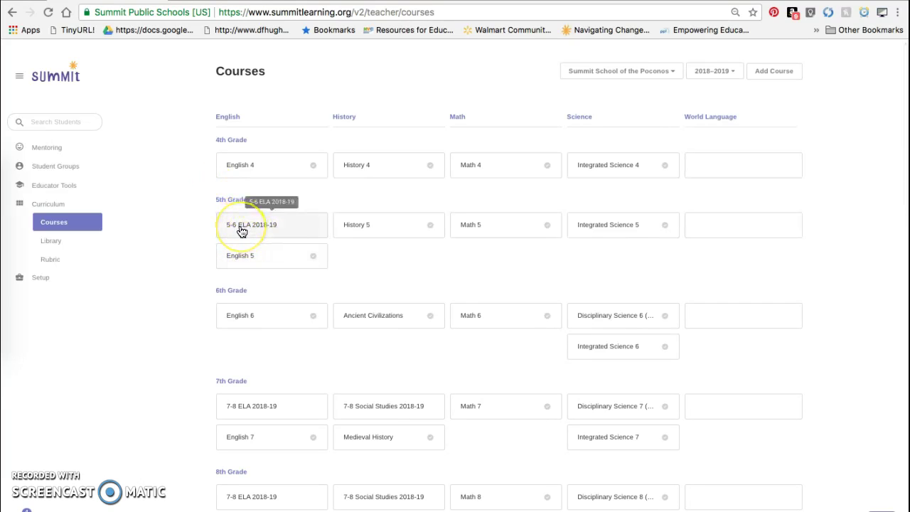
pyautogui.click(259, 233)
pyautogui.click(49, 12)
pyautogui.moveTo(248, 226); pyautogui.dragTo(252, 268)
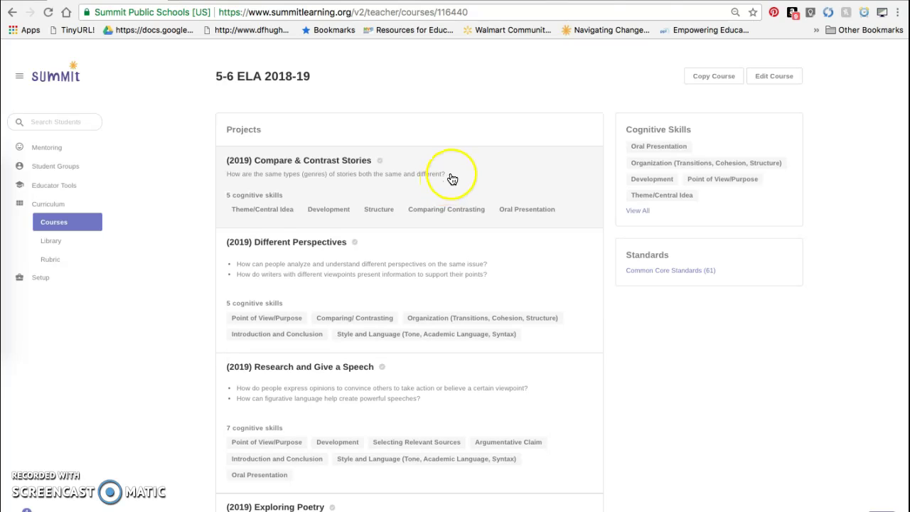
pyautogui.click(12, 13)
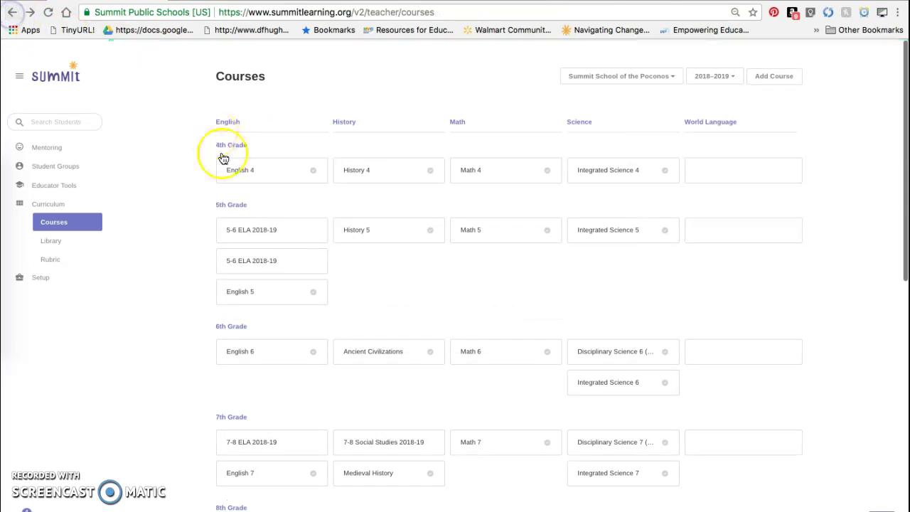
# Step: Review the subject and grade level in the 9-10 History 2018-19 course settings, and return to the Courses overview
pyautogui.scroll(-5, 287, 411)
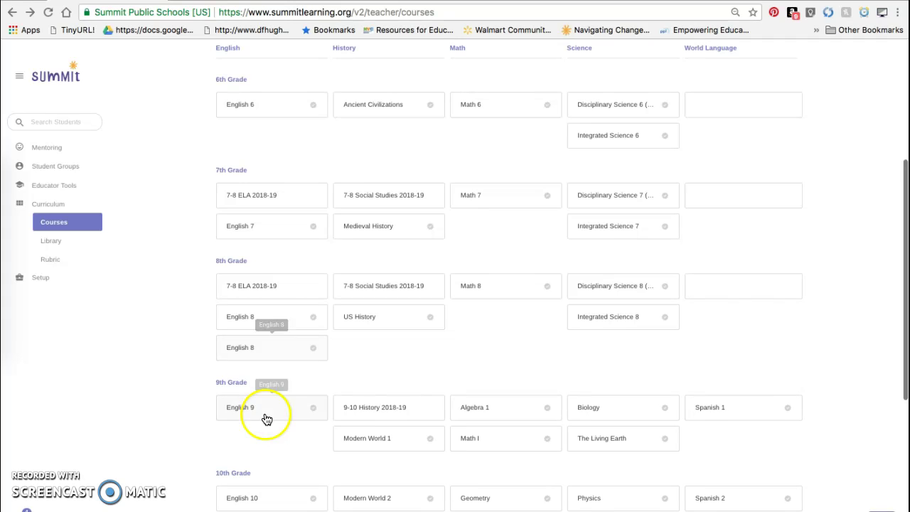
pyautogui.click(396, 408)
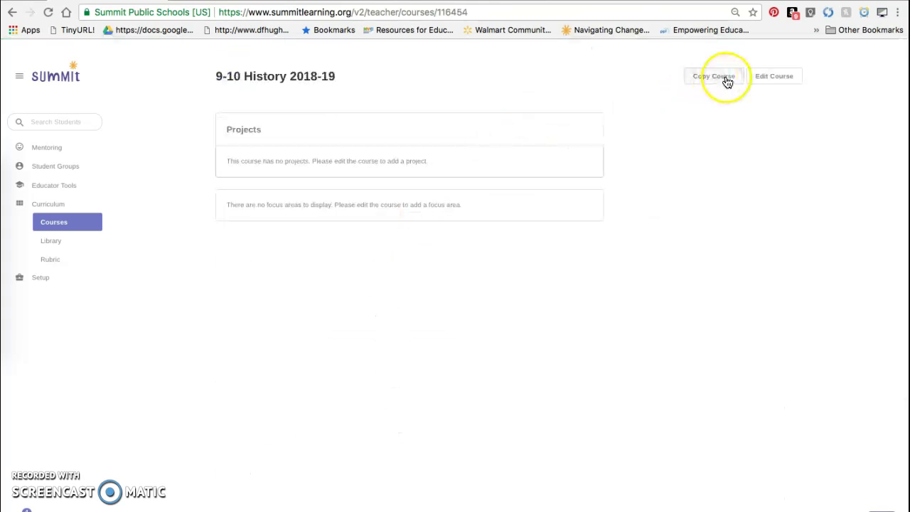
pyautogui.click(769, 76)
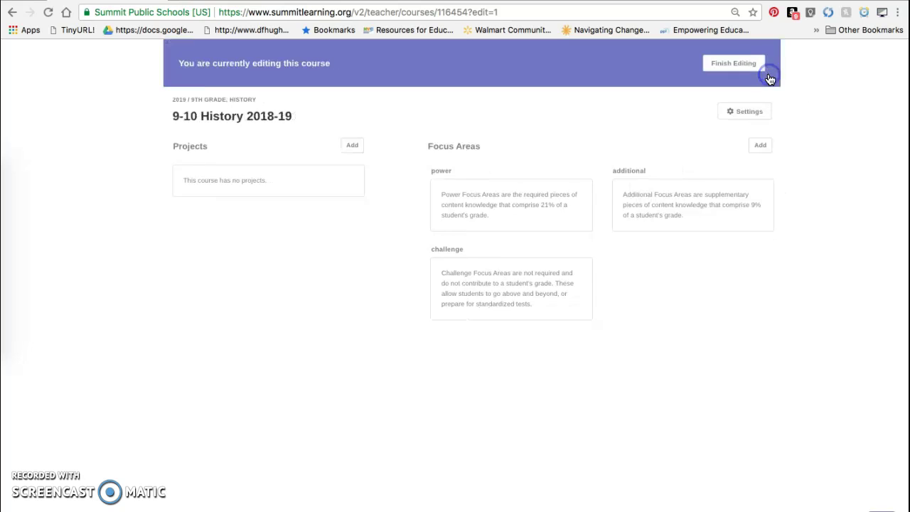
pyautogui.click(740, 113)
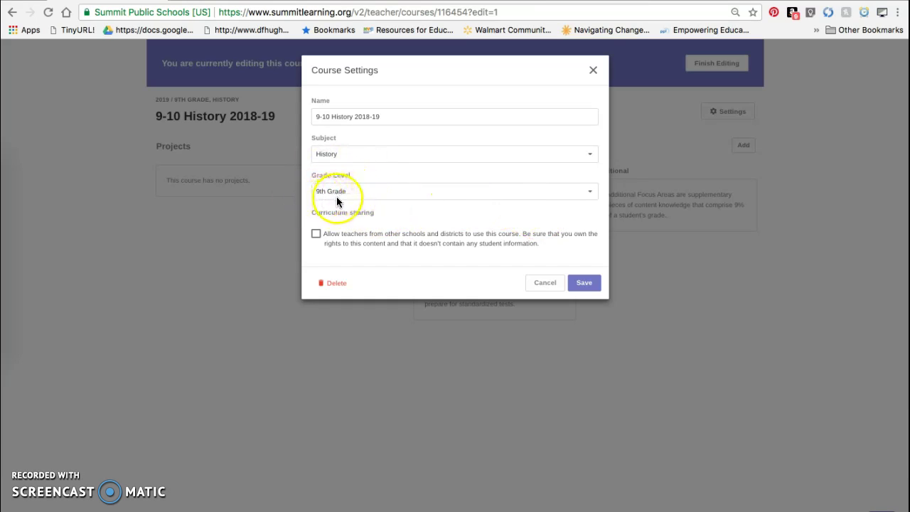
pyautogui.click(578, 284)
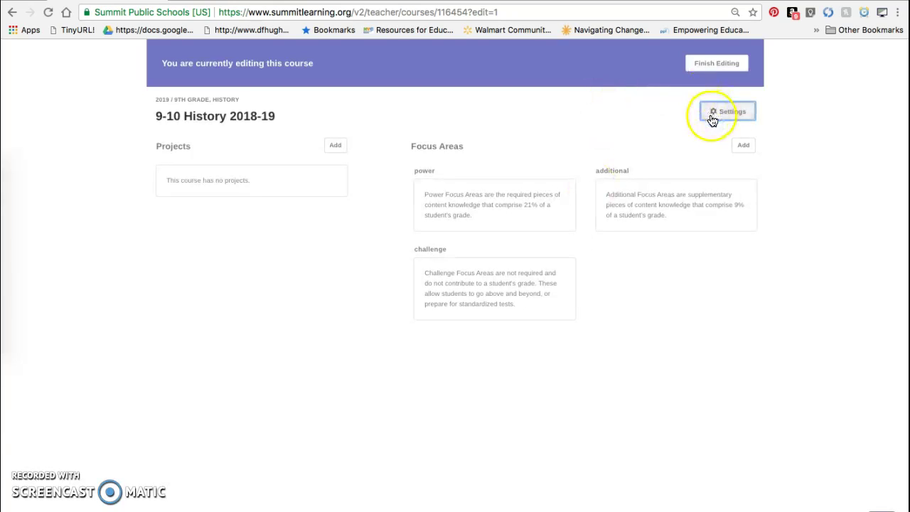
pyautogui.click(700, 65)
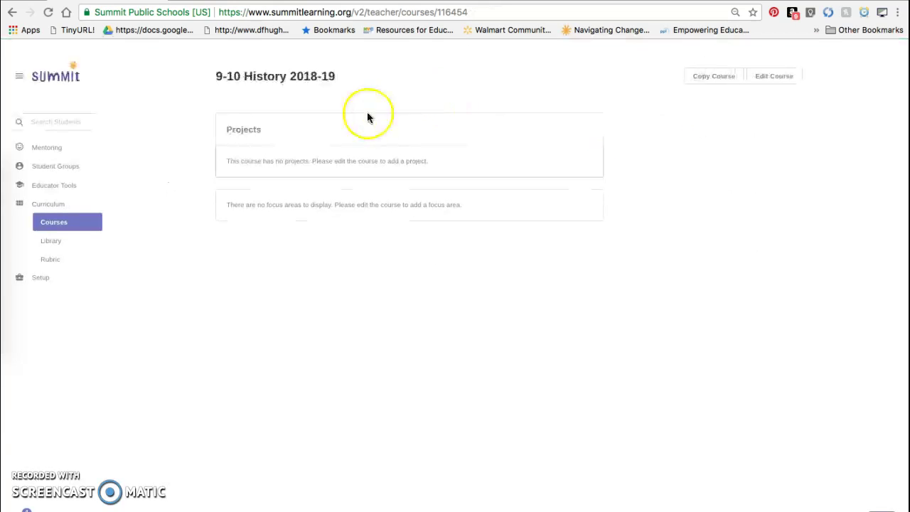
pyautogui.click(11, 12)
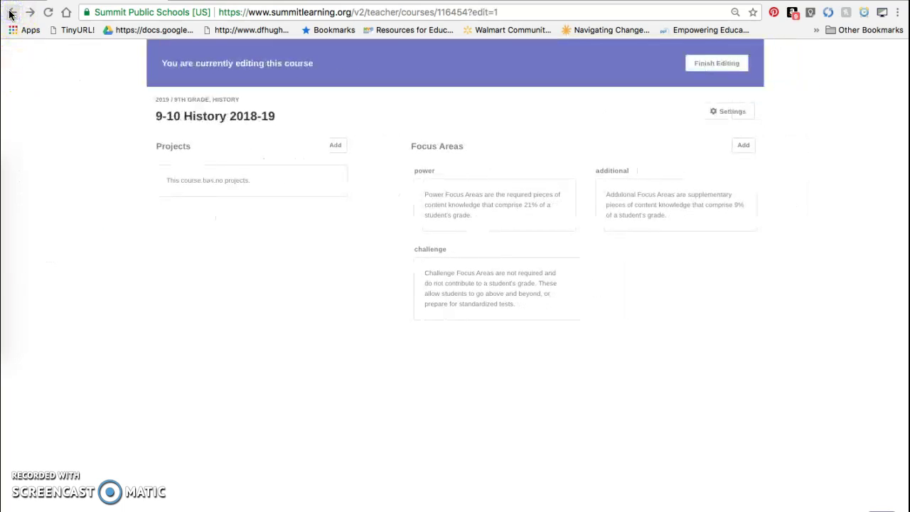
pyautogui.click(729, 63)
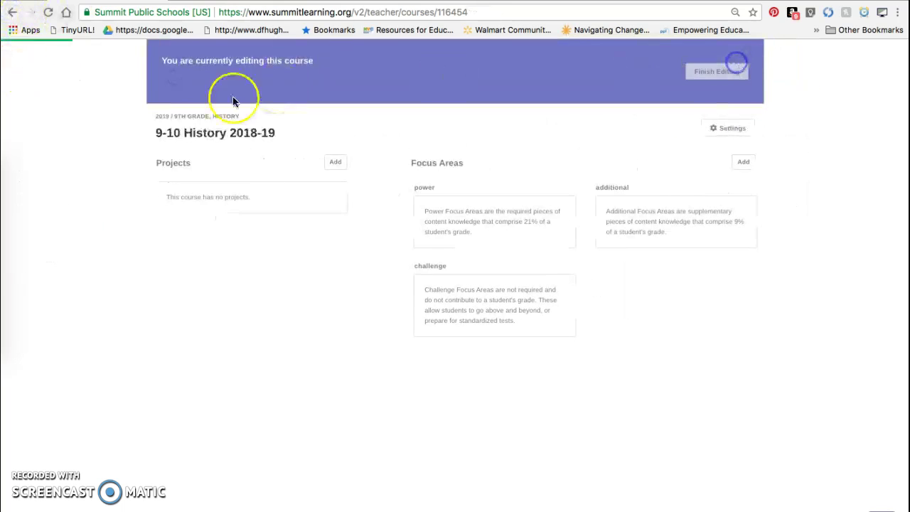
pyautogui.click(53, 224)
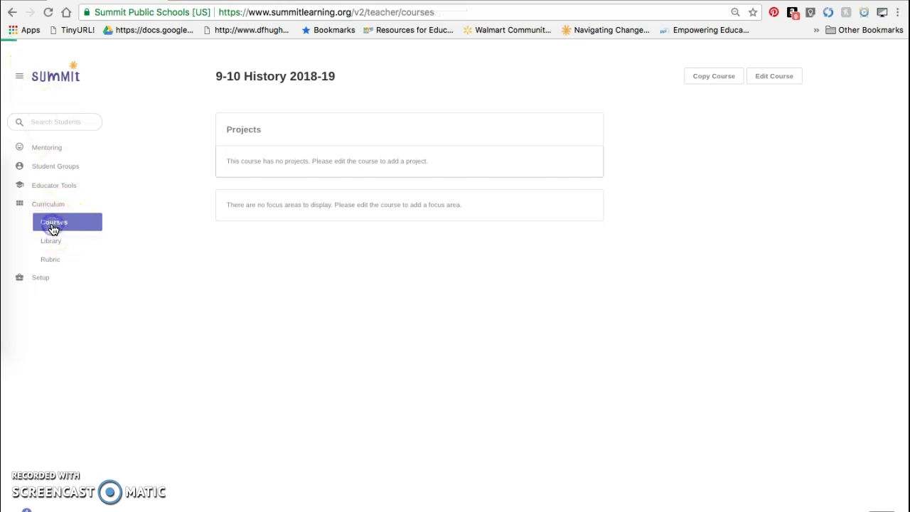
# Step: Set the grade level of the second 5-6 ELA 2018-19 course under 5th Grade to 6th Grade and finish editing it
pyautogui.scroll(-4, 262, 373)
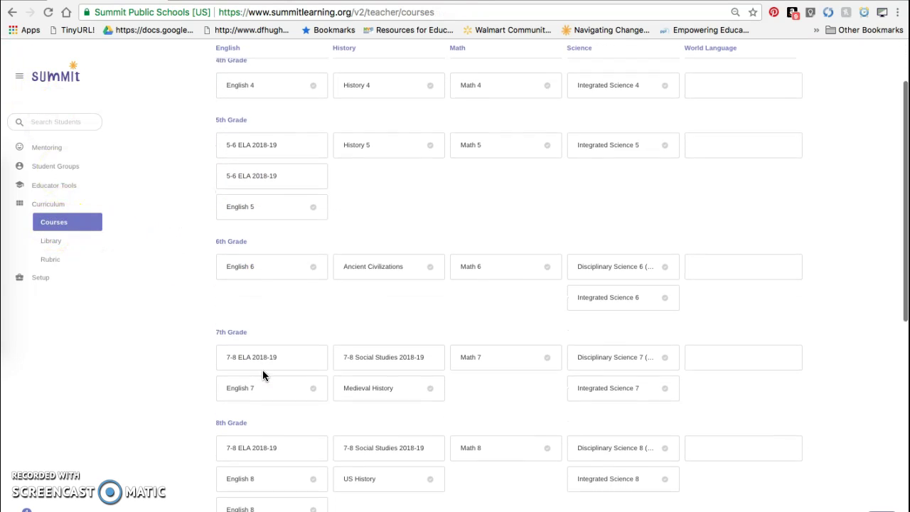
pyautogui.scroll(1, 262, 371)
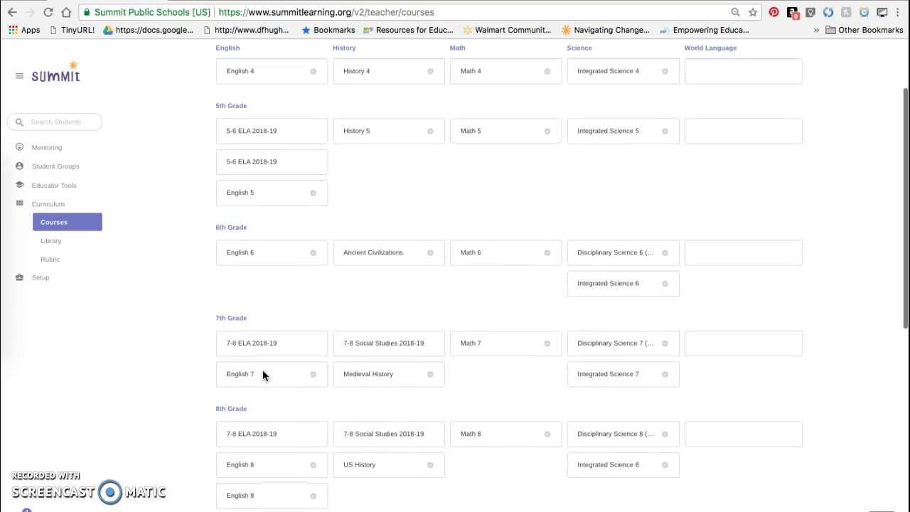
pyautogui.scroll(2, 262, 371)
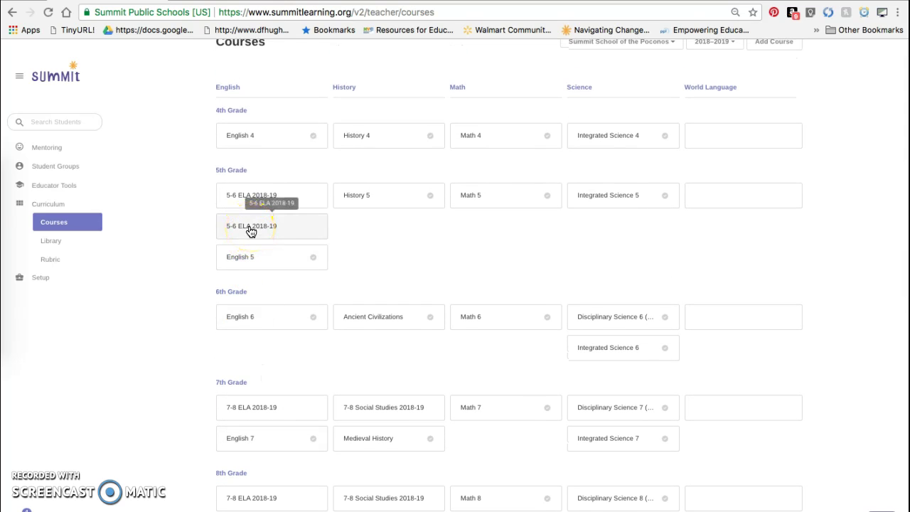
pyautogui.click(250, 227)
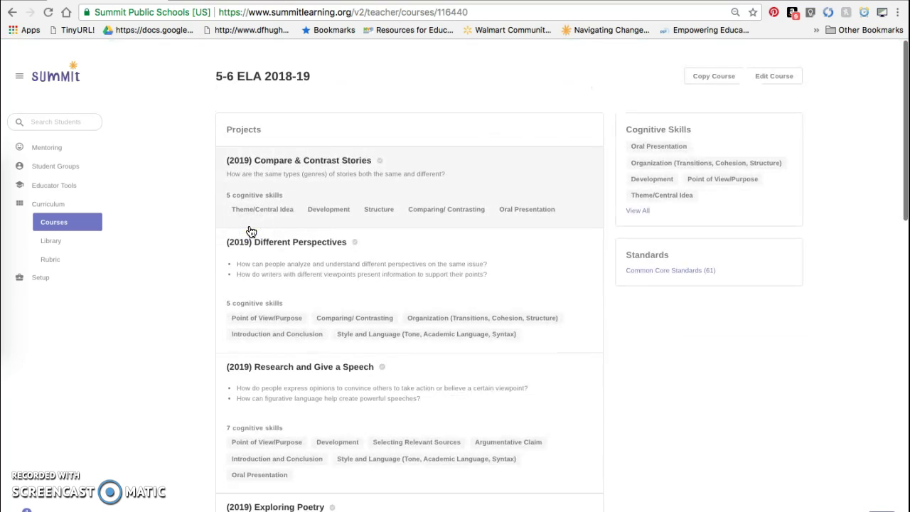
pyautogui.click(762, 78)
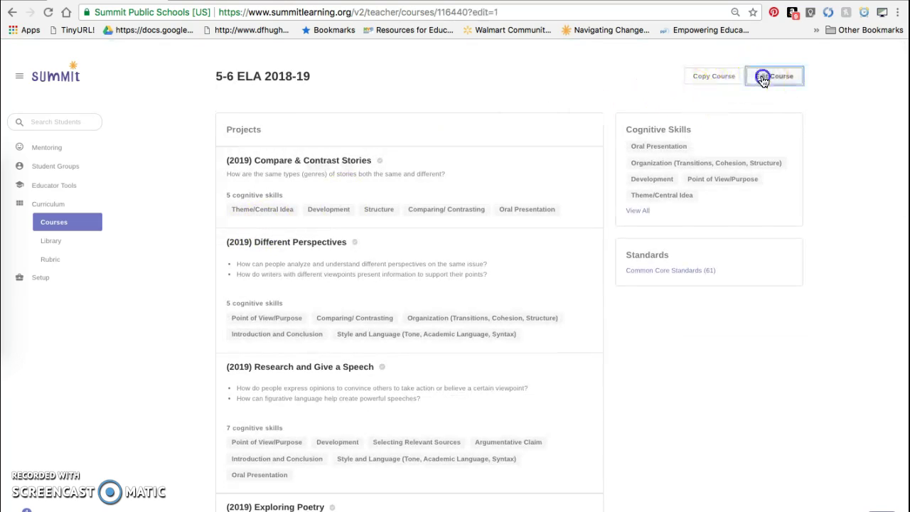
pyautogui.click(717, 114)
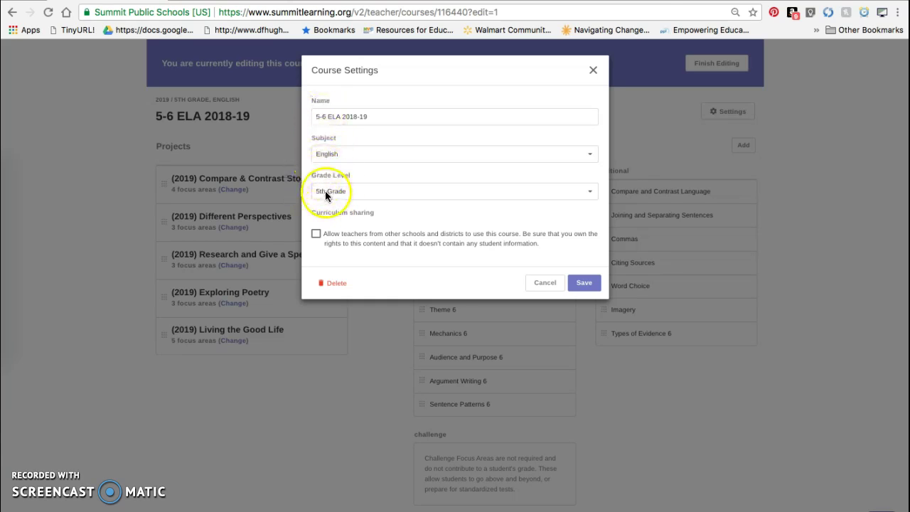
pyautogui.click(589, 194)
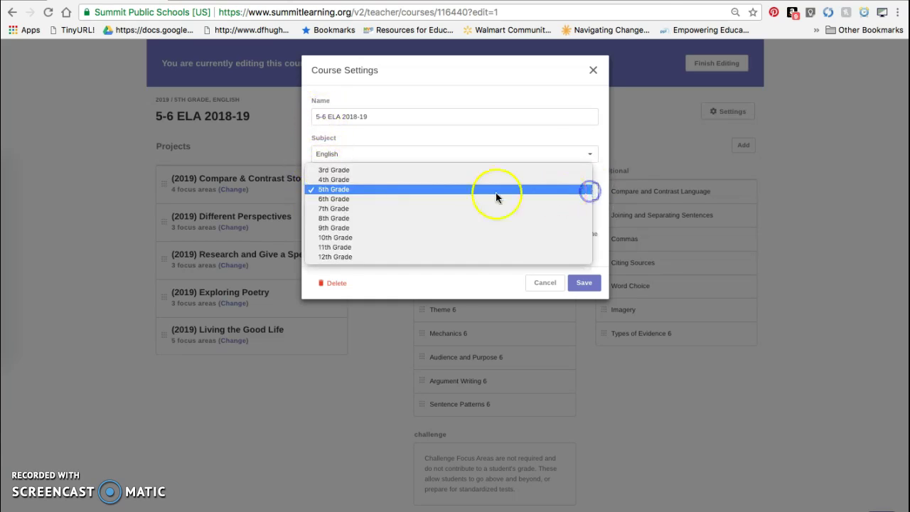
pyautogui.click(340, 196)
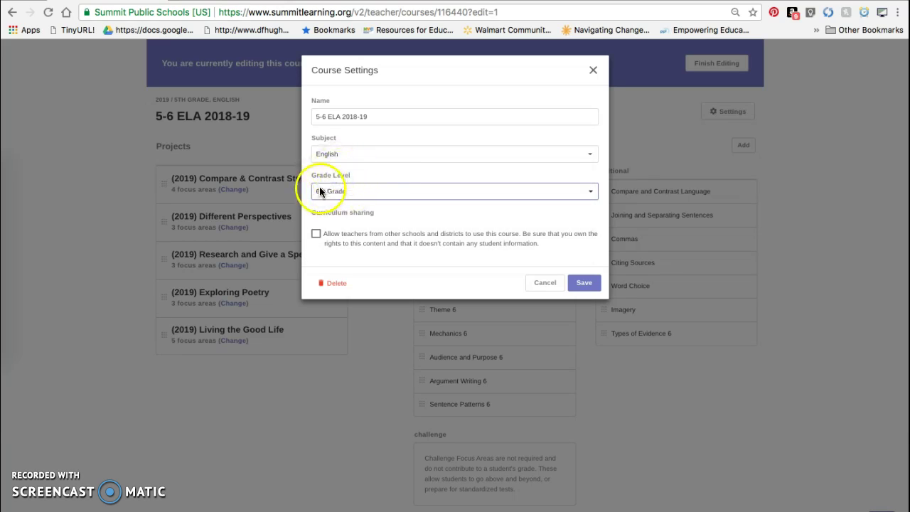
pyautogui.click(584, 282)
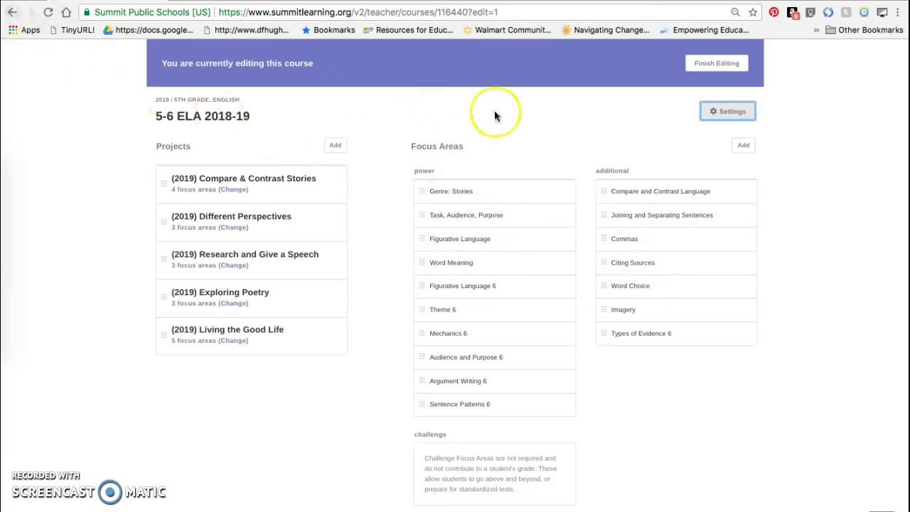
pyautogui.click(716, 63)
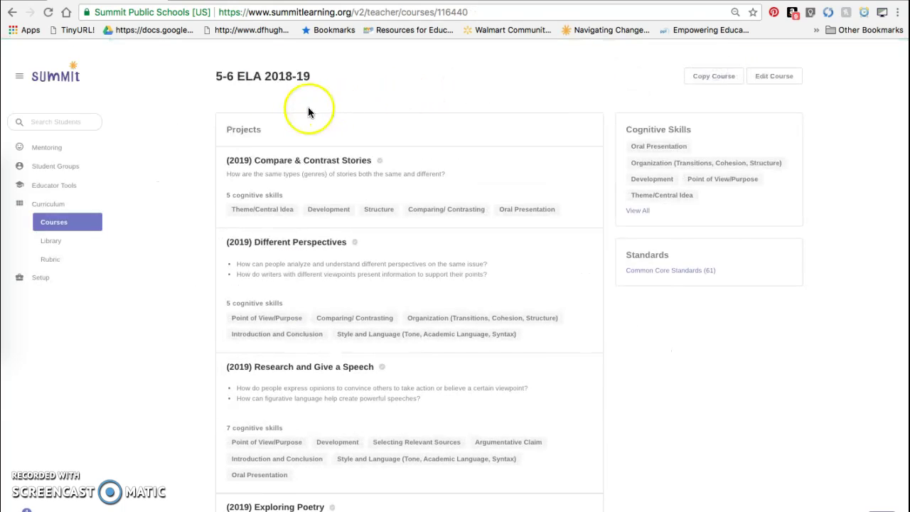
# Step: Return to the Courses overview and narrow the browser window to about half the screen, revealing the project window beside it
pyautogui.click(54, 224)
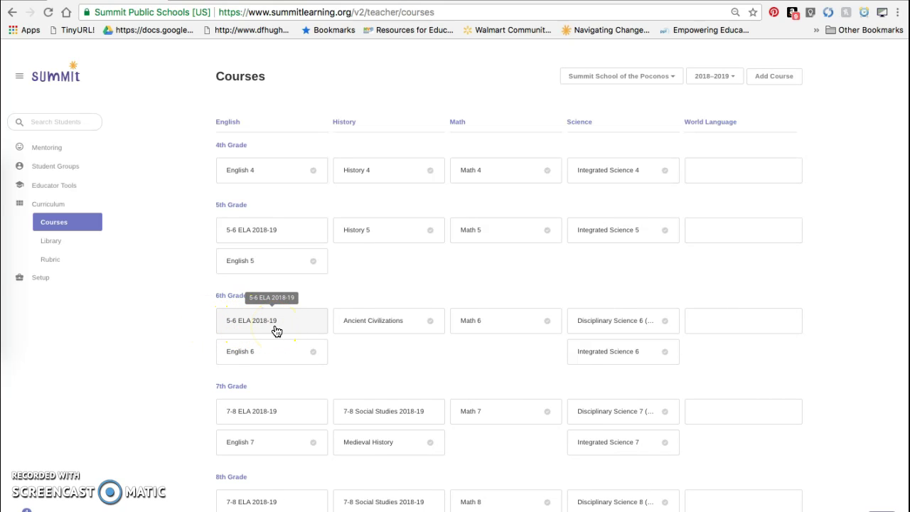
pyautogui.click(194, 350)
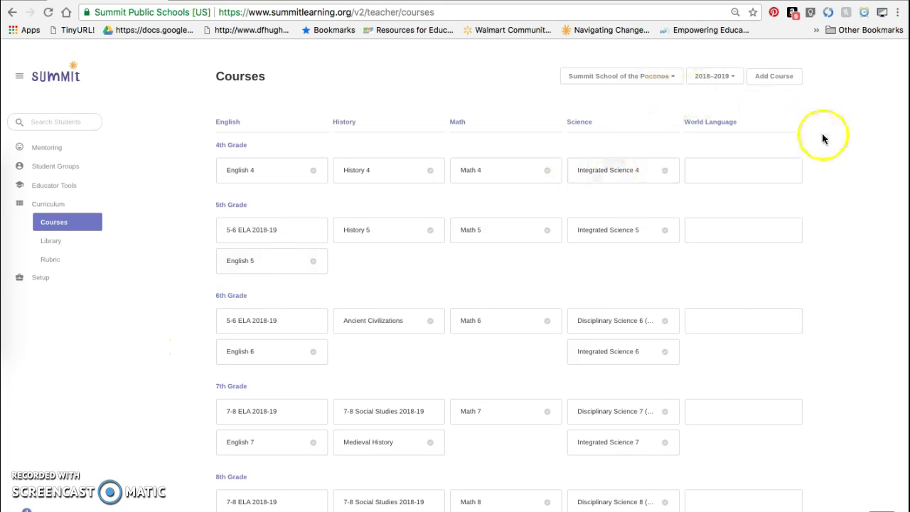
pyautogui.moveTo(904, 158); pyautogui.dragTo(511, 186)
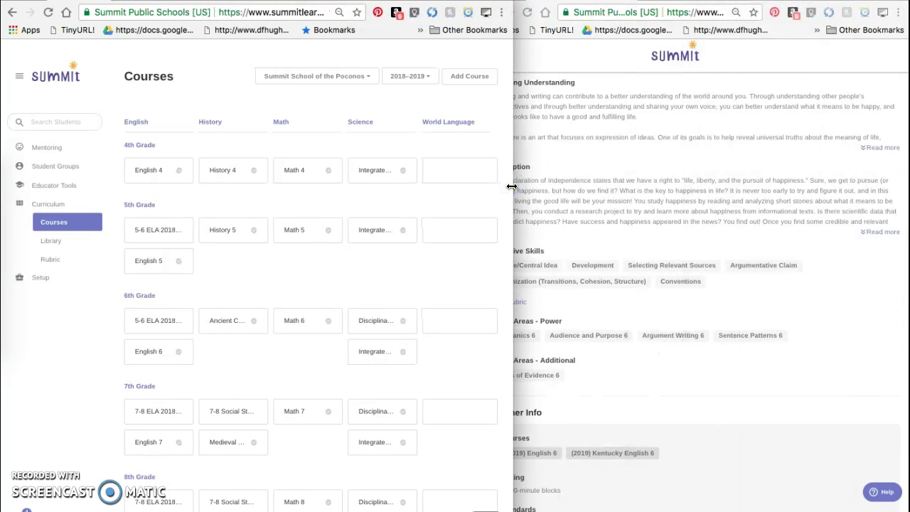